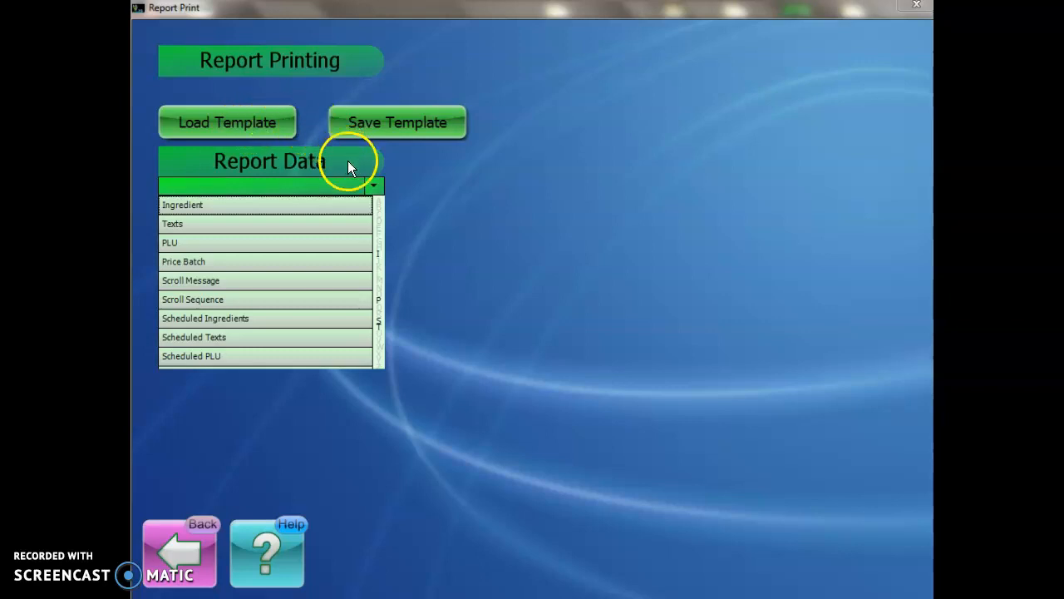
Step: Choose PLU as the report data and load its available fields
{"action": "left_click", "coordinate": [243, 243]}
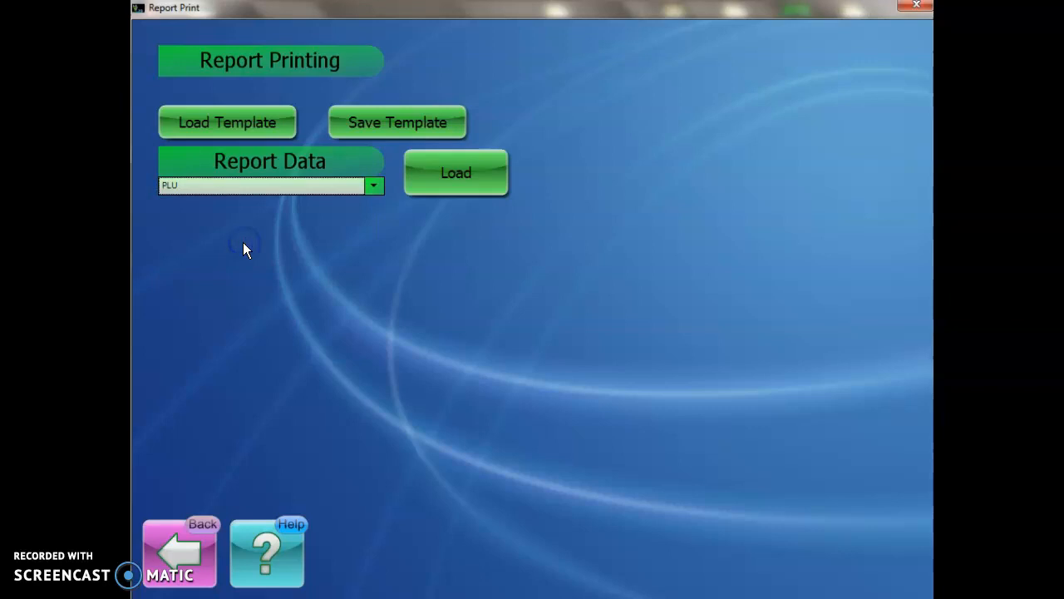
{"action": "left_click", "coordinate": [463, 169]}
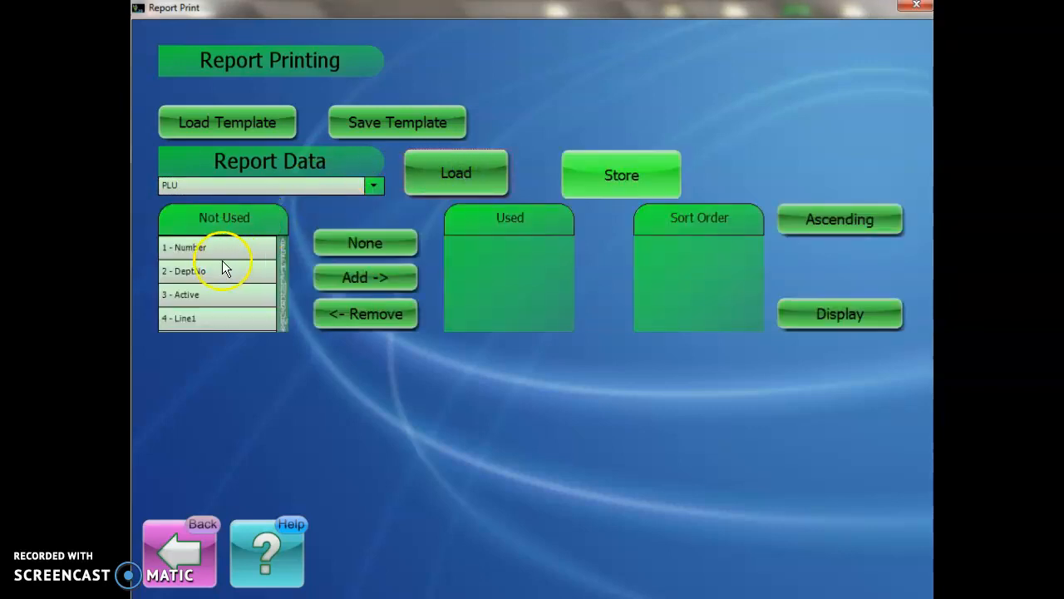
Step: Look through the unused PLU fields, from Number down to the discount and print time fields, and return to the start of the list
{"action": "scroll", "coordinate": [221, 265], "scroll_direction": "down", "scroll_amount": 3}
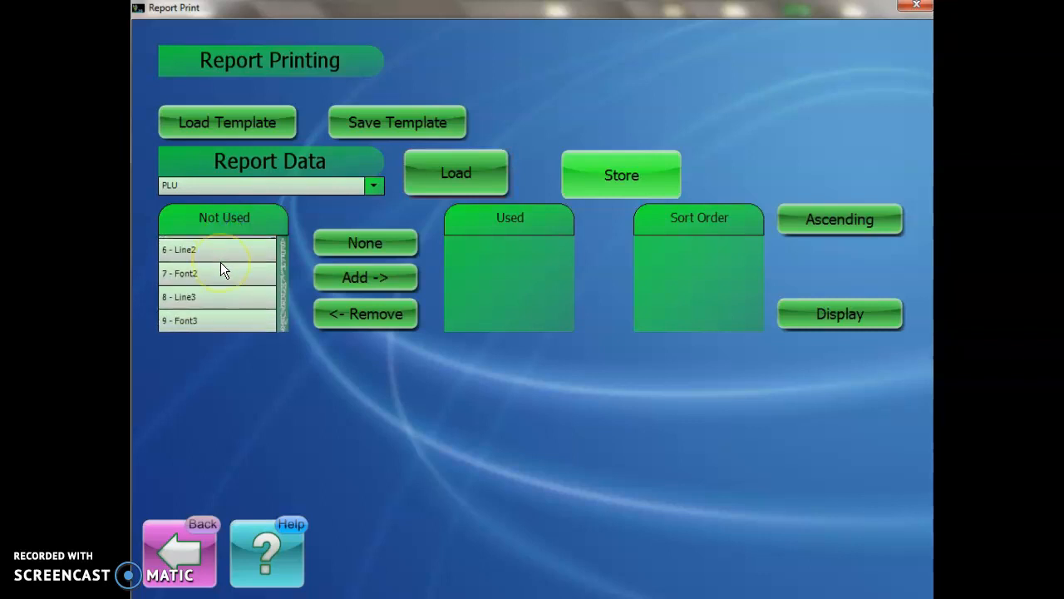
{"action": "scroll", "coordinate": [220, 262], "scroll_direction": "down", "scroll_amount": 4}
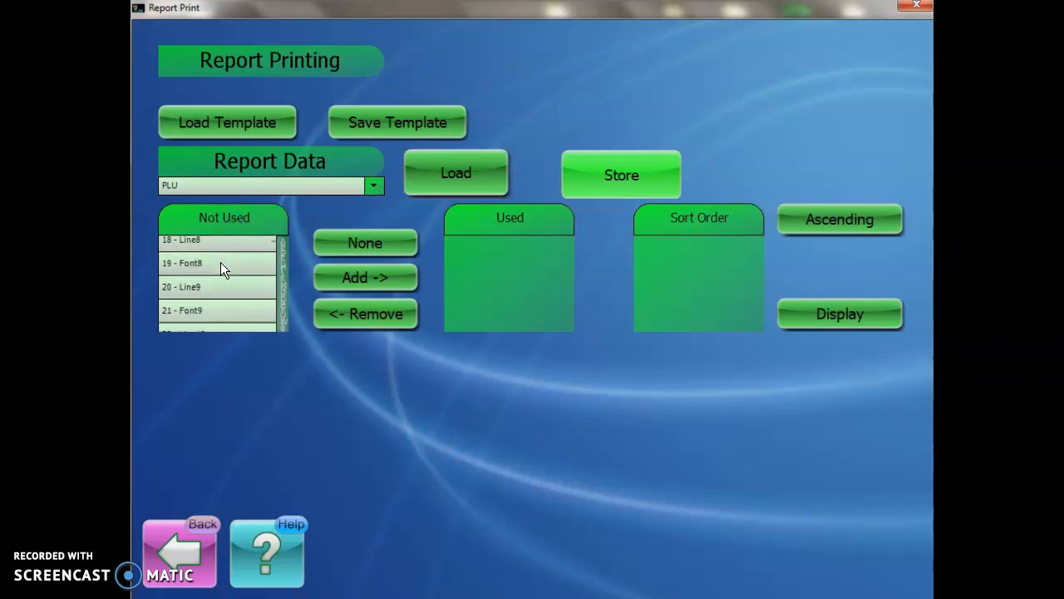
{"action": "scroll", "coordinate": [220, 262], "scroll_direction": "down", "scroll_amount": 3}
{"action": "left_click", "coordinate": [240, 278]}
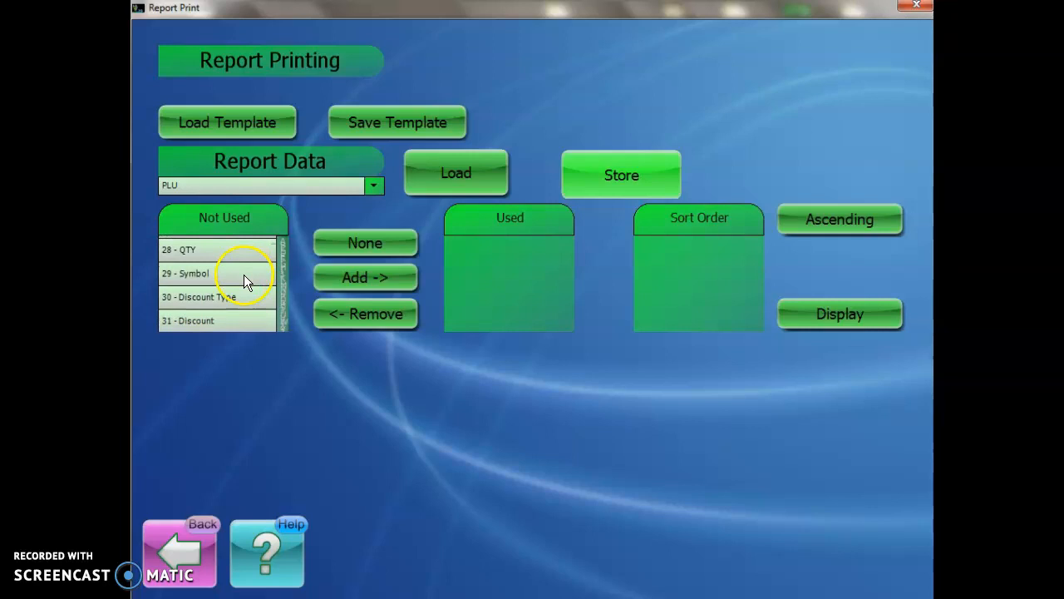
{"action": "scroll", "coordinate": [229, 268], "scroll_direction": "down", "scroll_amount": 1}
{"action": "scroll", "coordinate": [228, 267], "scroll_direction": "down", "scroll_amount": 2}
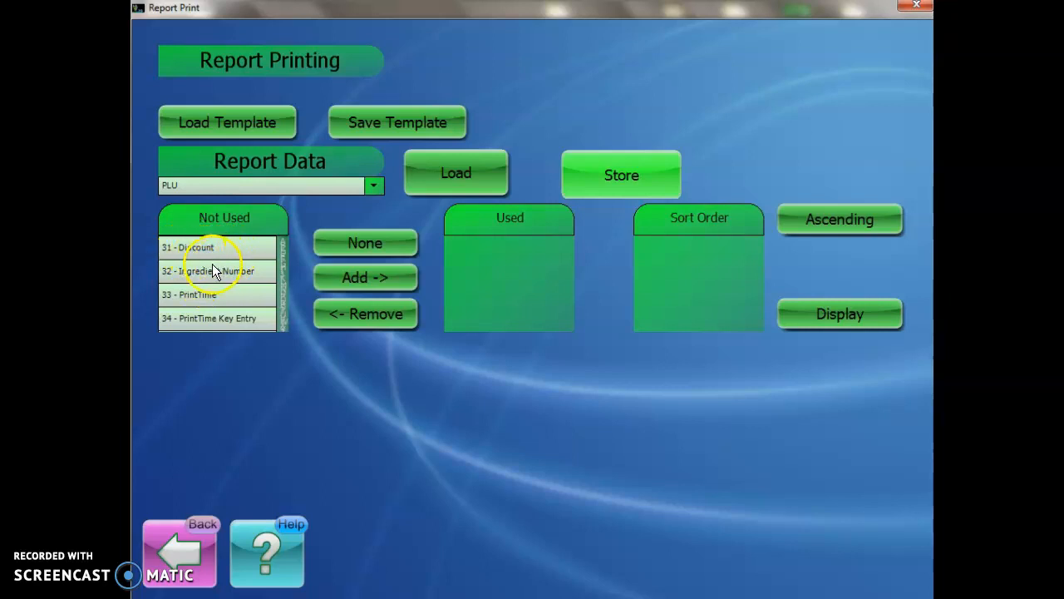
{"action": "scroll", "coordinate": [211, 287], "scroll_direction": "up", "scroll_amount": 5}
{"action": "scroll", "coordinate": [211, 287], "scroll_direction": "up", "scroll_amount": 5}
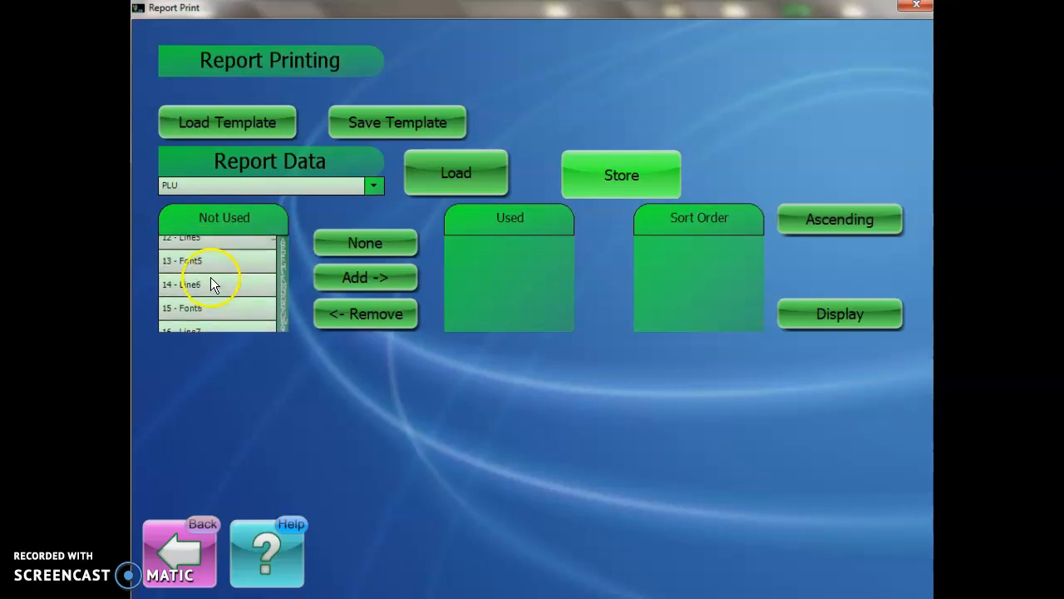
{"action": "scroll", "coordinate": [211, 282], "scroll_direction": "up", "scroll_amount": 1}
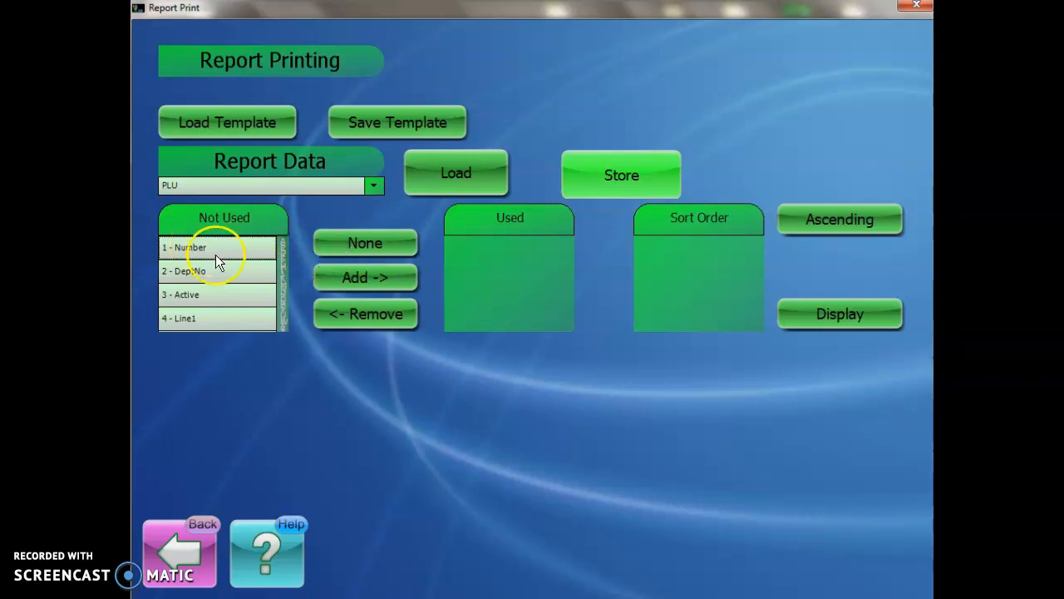
Step: Add the Number and DeptNo fields to the fields used in the PLU report
{"action": "left_click", "coordinate": [214, 247]}
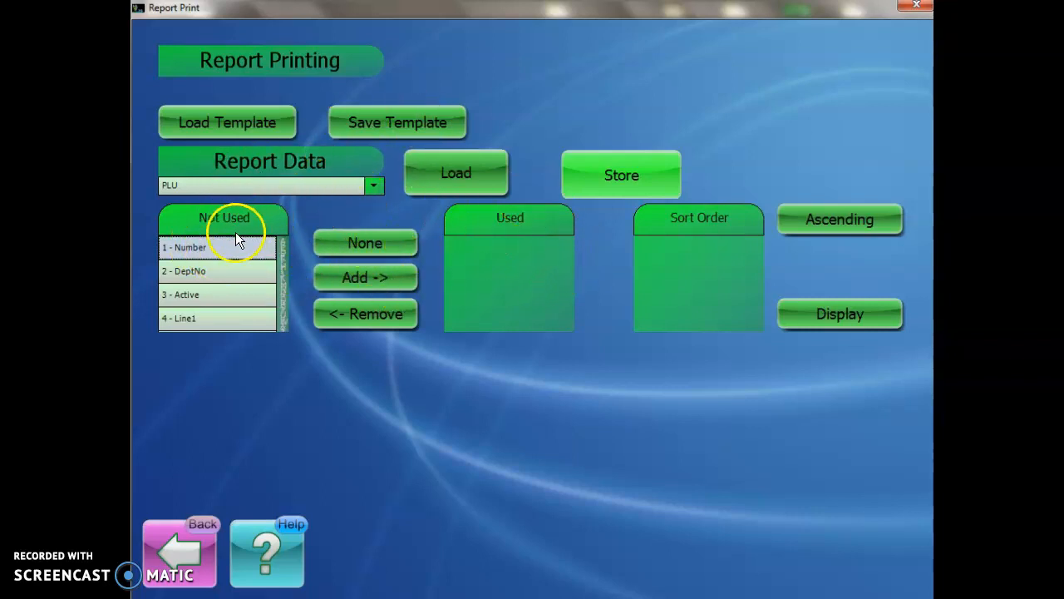
{"action": "left_click", "coordinate": [371, 280]}
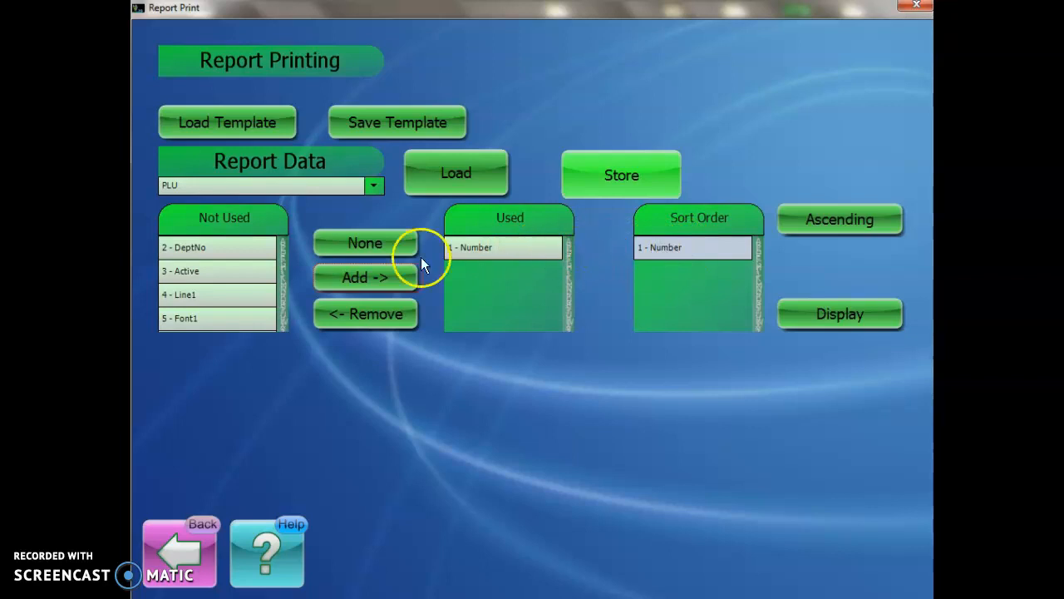
{"action": "left_click", "coordinate": [211, 247]}
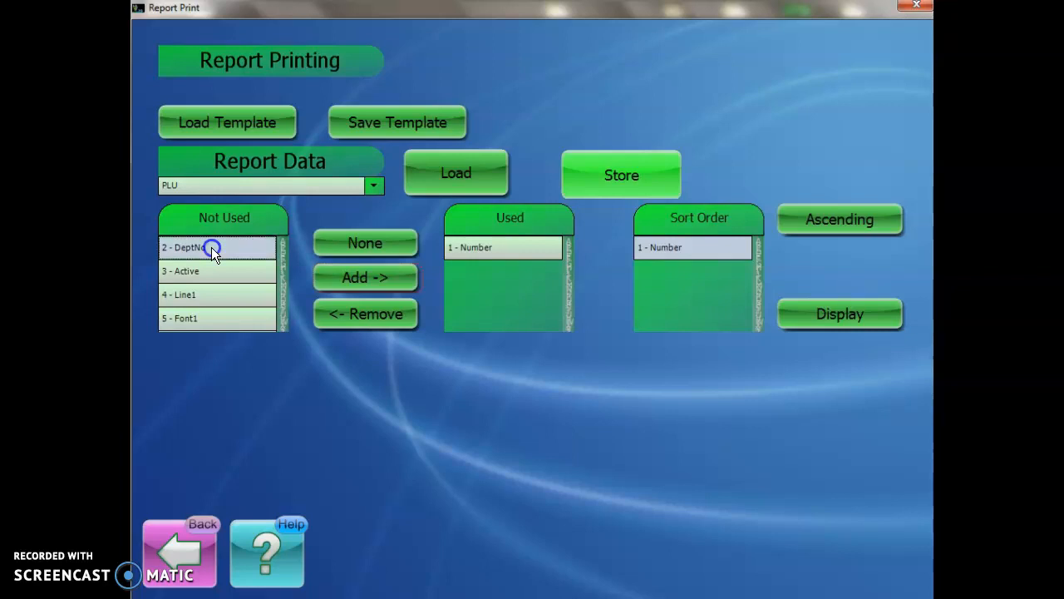
{"action": "left_click", "coordinate": [366, 270]}
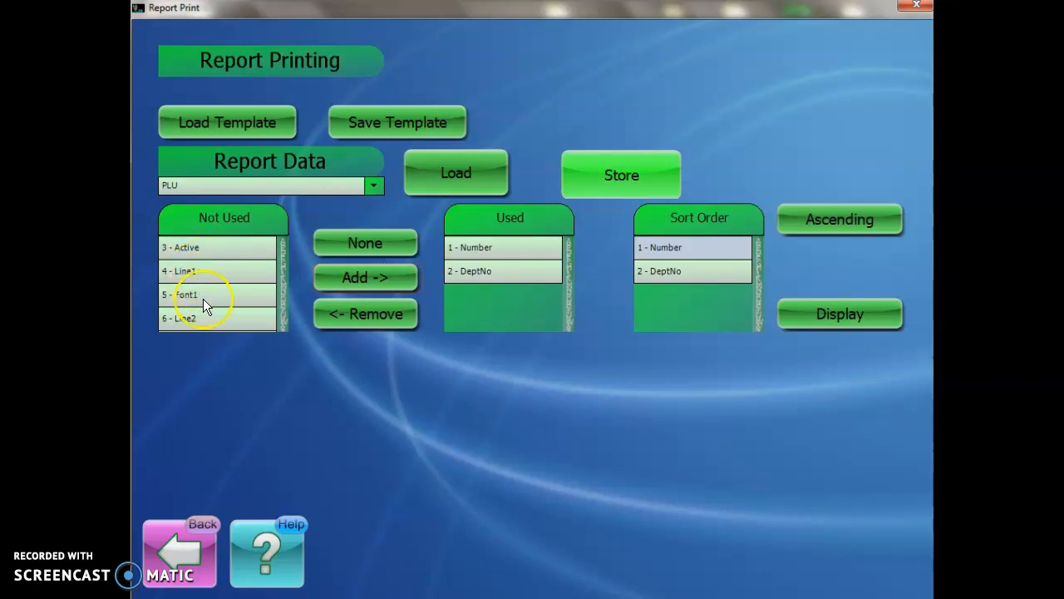
Step: Add the Line1 and Line2 fields to the report's used fields
{"action": "scroll", "coordinate": [230, 258], "scroll_direction": "down", "scroll_amount": 3}
{"action": "scroll", "coordinate": [202, 295], "scroll_direction": "up", "scroll_amount": 2}
{"action": "scroll", "coordinate": [202, 293], "scroll_direction": "up", "scroll_amount": 1}
{"action": "left_click", "coordinate": [196, 273]}
{"action": "left_click", "coordinate": [387, 273]}
{"action": "left_click", "coordinate": [186, 291]}
{"action": "left_click", "coordinate": [366, 275]}
{"action": "left_click", "coordinate": [192, 274]}
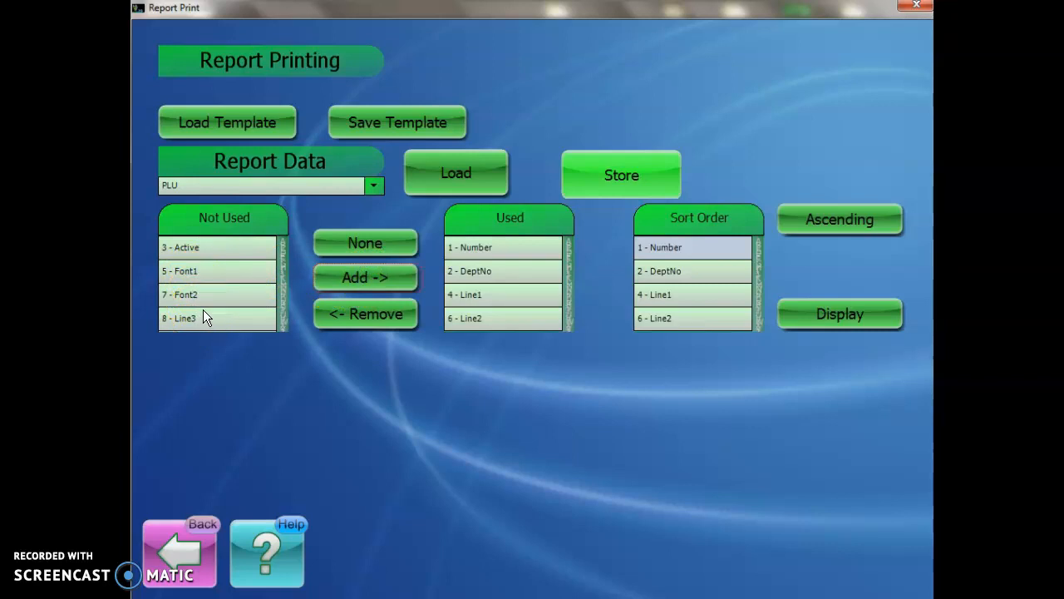
Step: Add the Price and Mode fields to the report's used fields
{"action": "left_click", "coordinate": [168, 320]}
{"action": "left_click", "coordinate": [179, 316]}
{"action": "left_click_drag", "start_coordinate": [214, 248], "coordinate": [239, 215]}
{"action": "scroll", "coordinate": [237, 265], "scroll_direction": "down", "scroll_amount": 4}
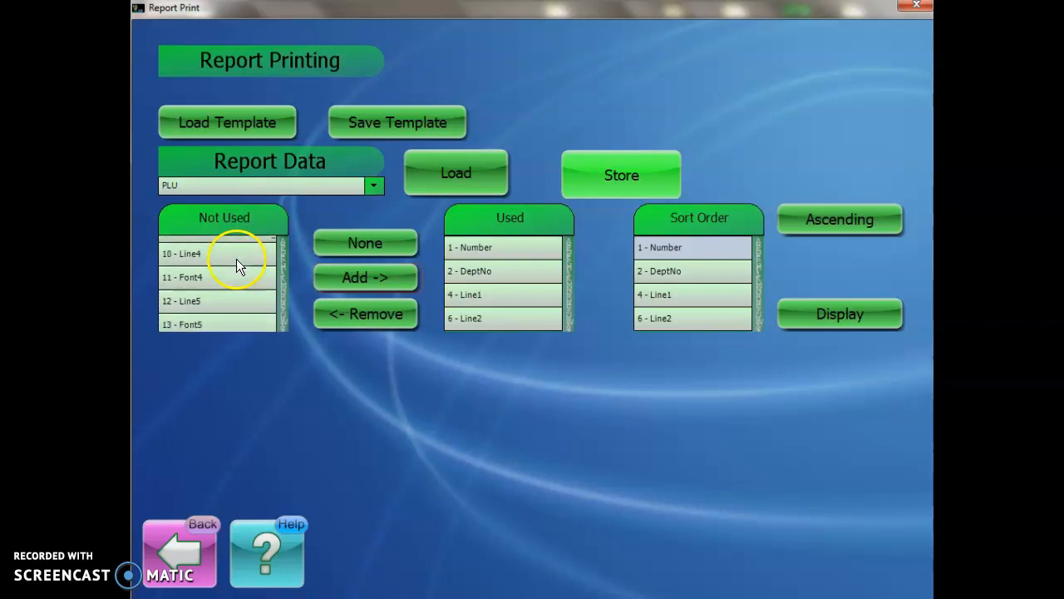
{"action": "scroll", "coordinate": [204, 277], "scroll_direction": "down", "scroll_amount": 4}
{"action": "scroll", "coordinate": [204, 278], "scroll_direction": "down", "scroll_amount": 4}
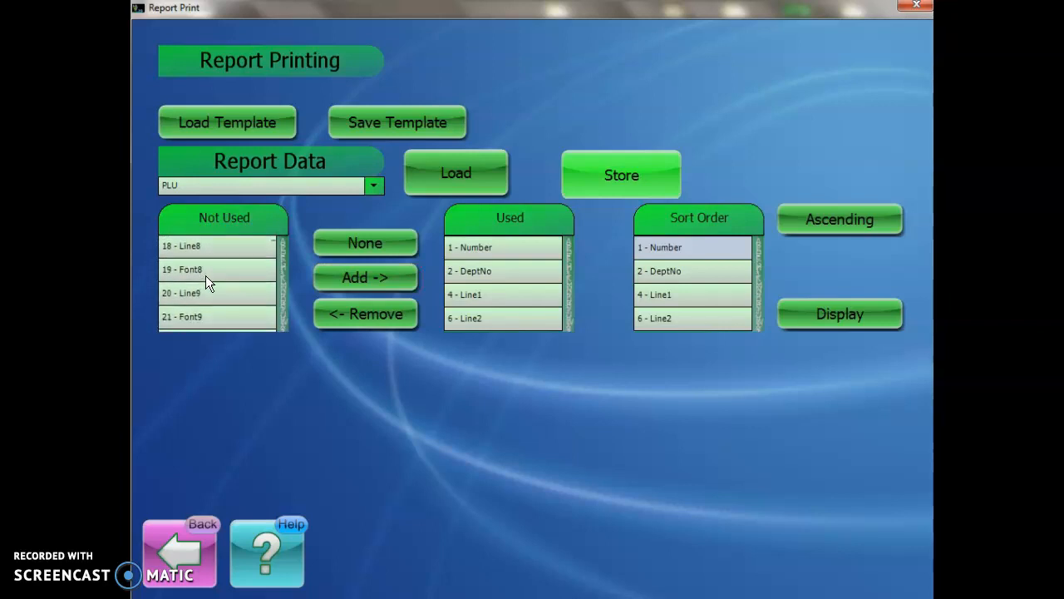
{"action": "left_click", "coordinate": [213, 270]}
{"action": "scroll", "coordinate": [214, 276], "scroll_direction": "down", "scroll_amount": 4}
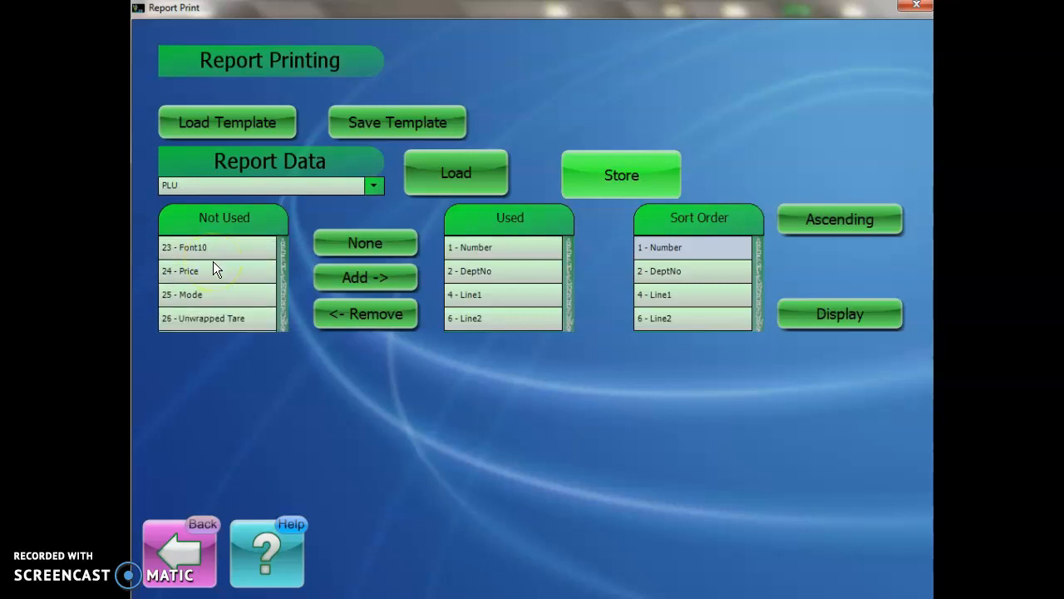
{"action": "left_click", "coordinate": [214, 278]}
{"action": "left_click", "coordinate": [213, 273]}
{"action": "left_click", "coordinate": [352, 275]}
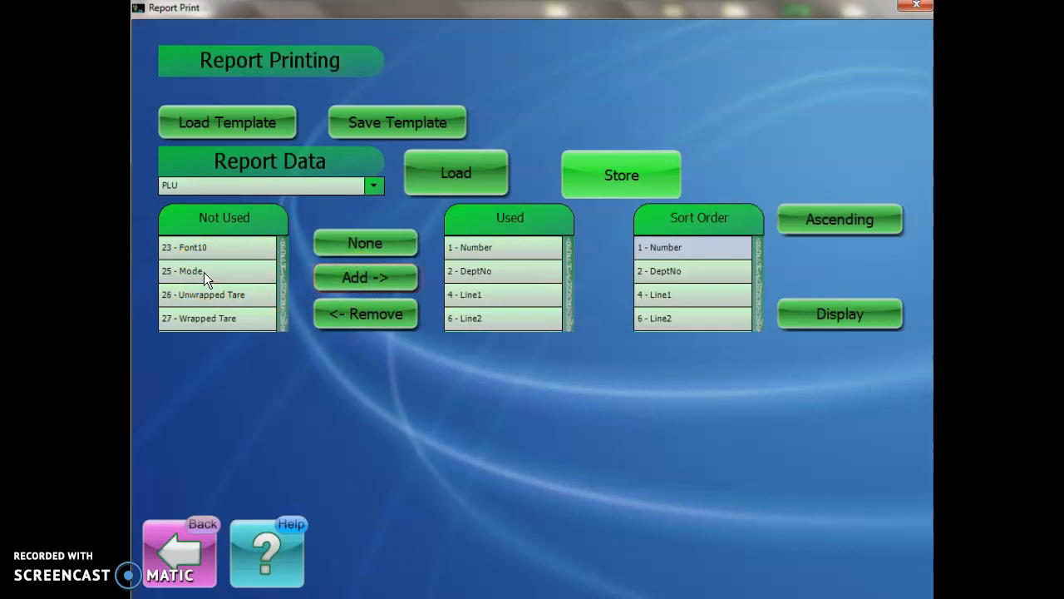
{"action": "left_click", "coordinate": [204, 271]}
{"action": "left_click", "coordinate": [370, 275]}
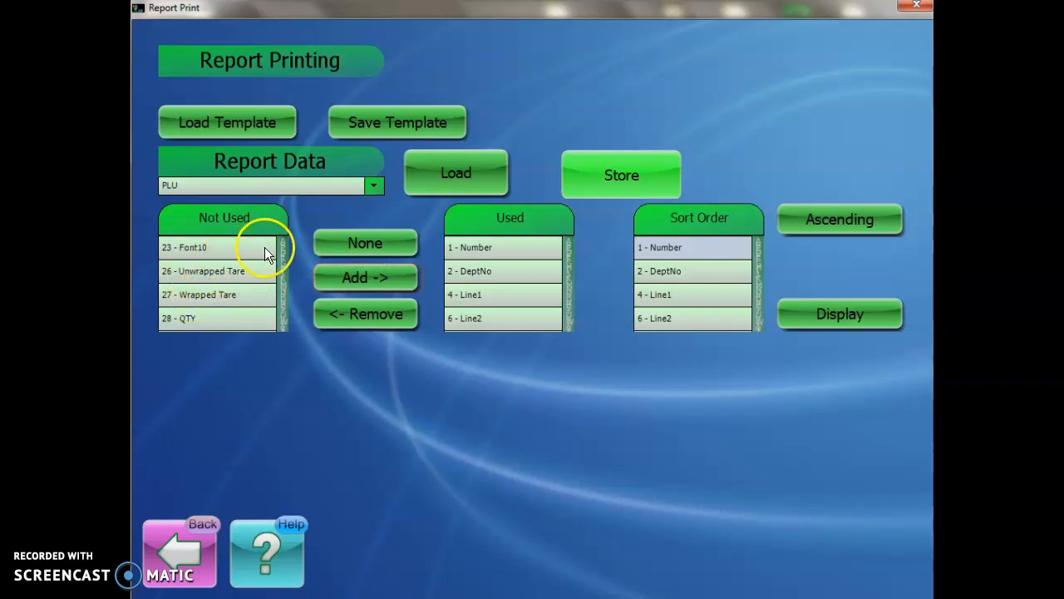
Step: Add the Barcode Data field to the report's used fields
{"action": "scroll", "coordinate": [241, 249], "scroll_direction": "down", "scroll_amount": 1}
{"action": "scroll", "coordinate": [205, 304], "scroll_direction": "down", "scroll_amount": 3}
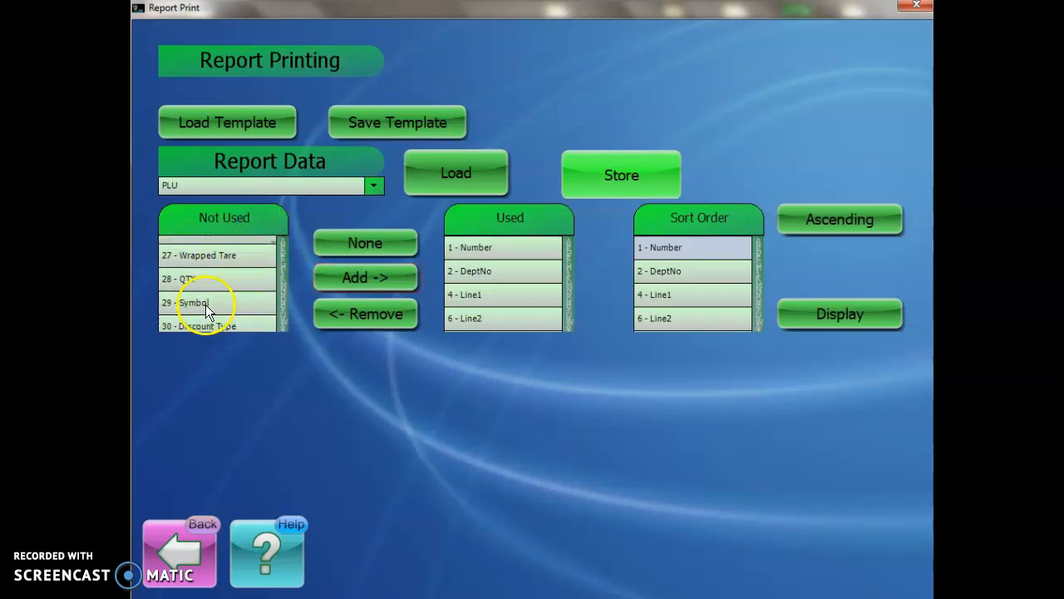
{"action": "scroll", "coordinate": [213, 283], "scroll_direction": "down", "scroll_amount": 4}
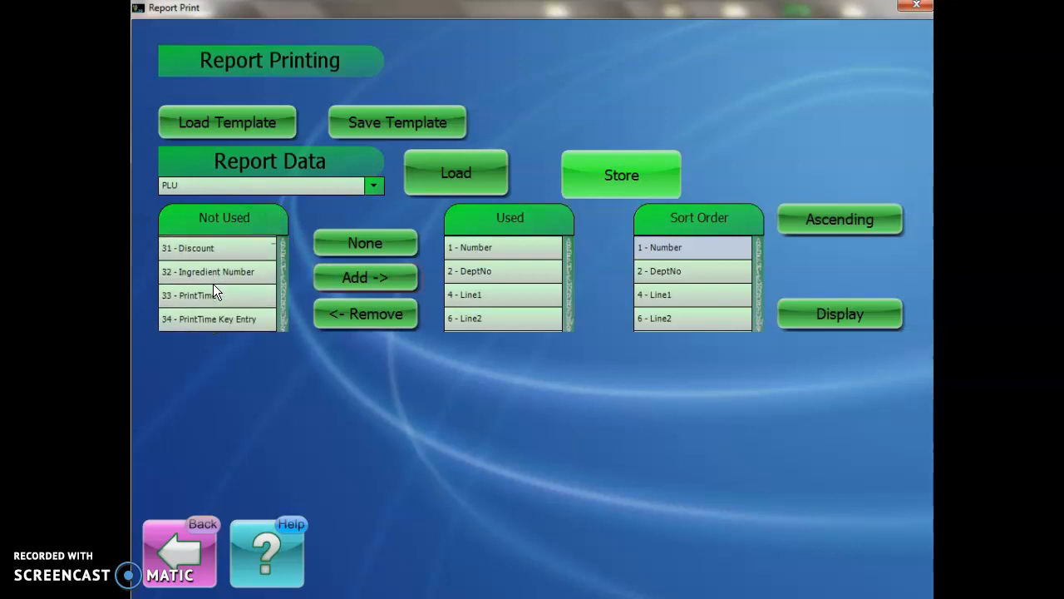
{"action": "scroll", "coordinate": [213, 283], "scroll_direction": "down", "scroll_amount": 3}
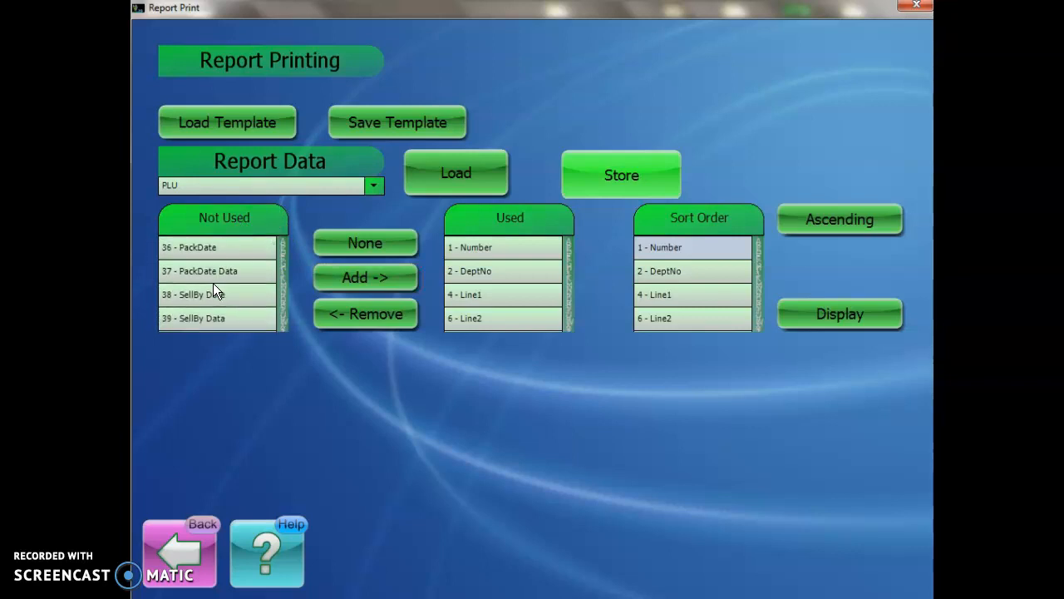
{"action": "scroll", "coordinate": [212, 282], "scroll_direction": "down", "scroll_amount": 1}
{"action": "left_click", "coordinate": [215, 272]}
{"action": "scroll", "coordinate": [227, 307], "scroll_direction": "down", "scroll_amount": 1}
{"action": "scroll", "coordinate": [227, 308], "scroll_direction": "down", "scroll_amount": 4}
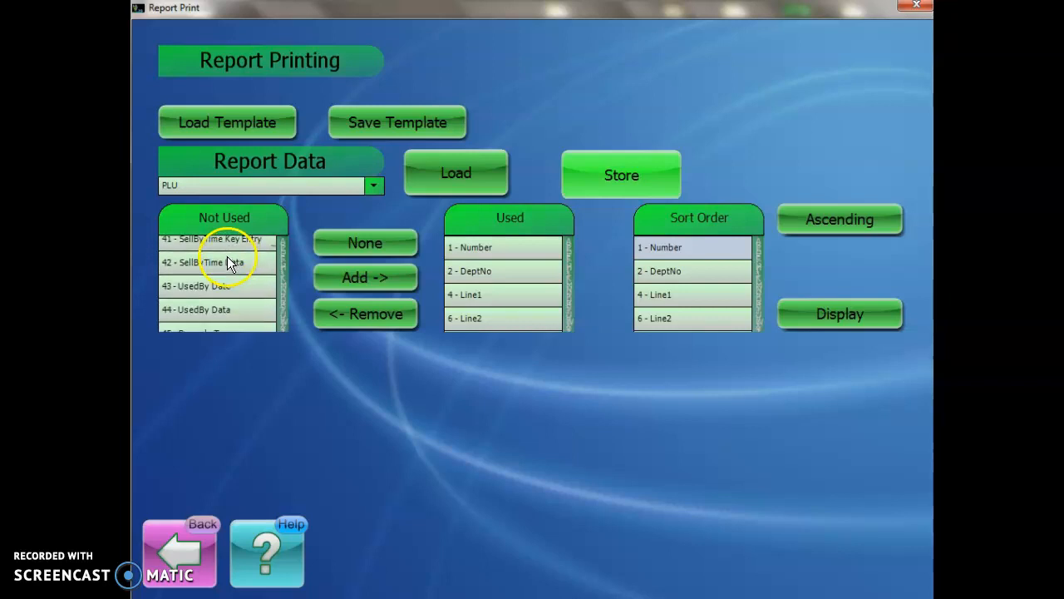
{"action": "scroll", "coordinate": [218, 270], "scroll_direction": "down", "scroll_amount": 2}
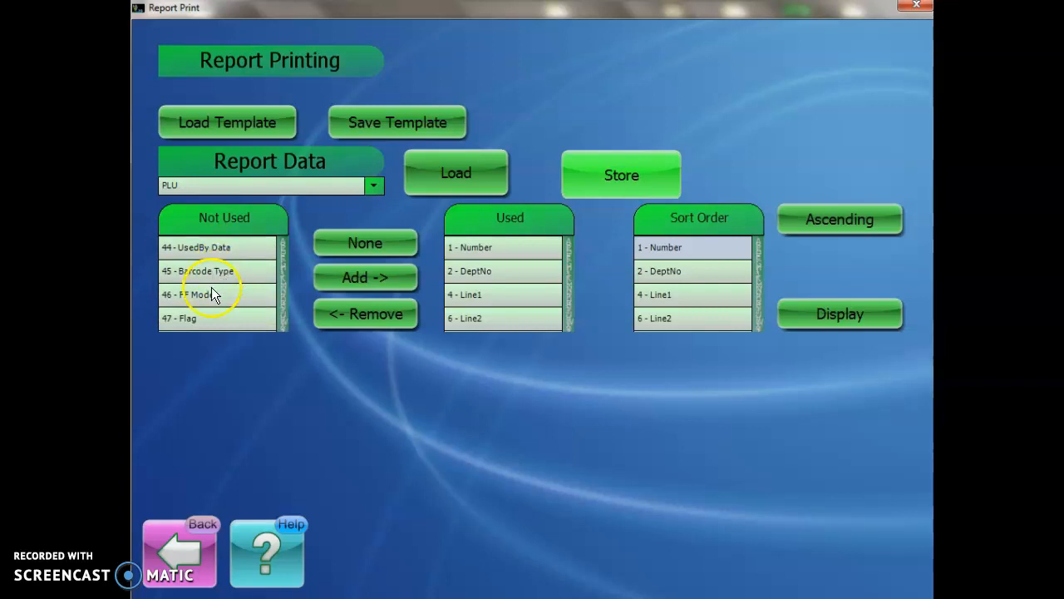
{"action": "scroll", "coordinate": [208, 294], "scroll_direction": "down", "scroll_amount": 2}
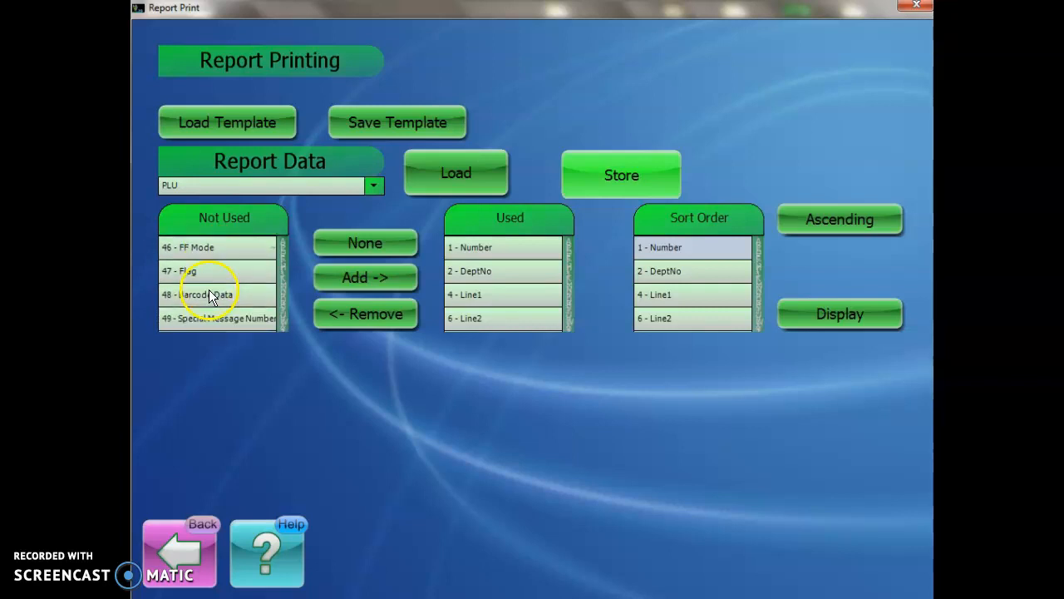
{"action": "left_click", "coordinate": [209, 293]}
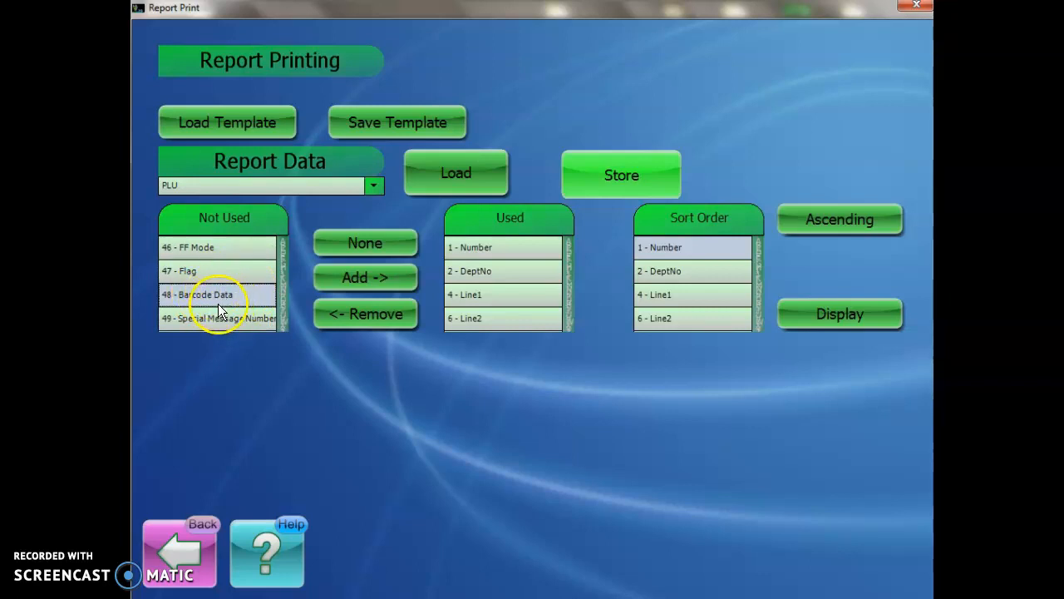
{"action": "left_click", "coordinate": [334, 279]}
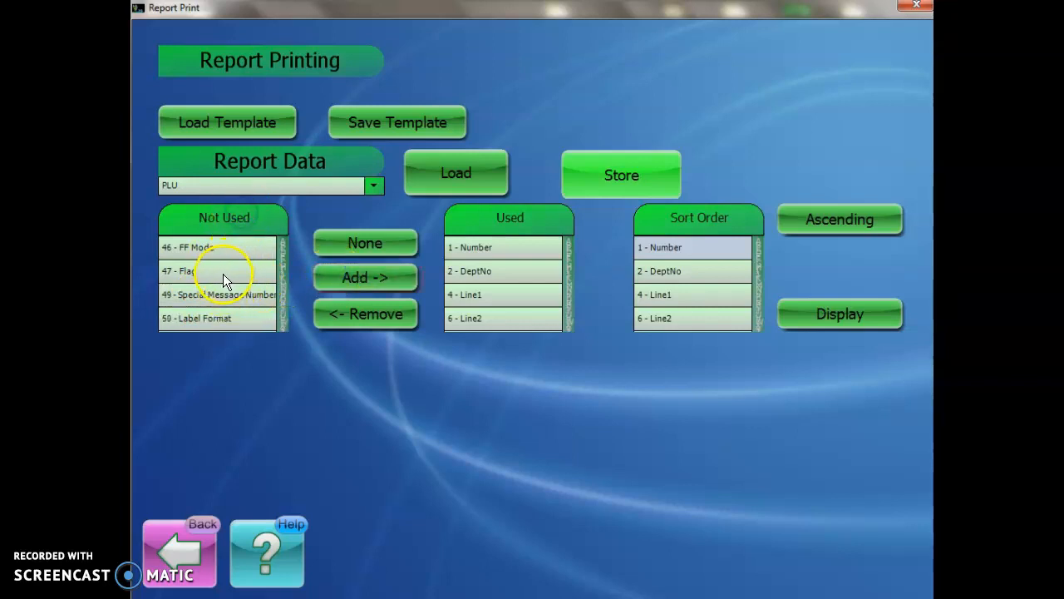
Step: Examine the remaining unused PLU data fields available for the report, from label settings through nutrition, image, multibar and special line fields
{"action": "scroll", "coordinate": [219, 275], "scroll_direction": "down", "scroll_amount": 3}
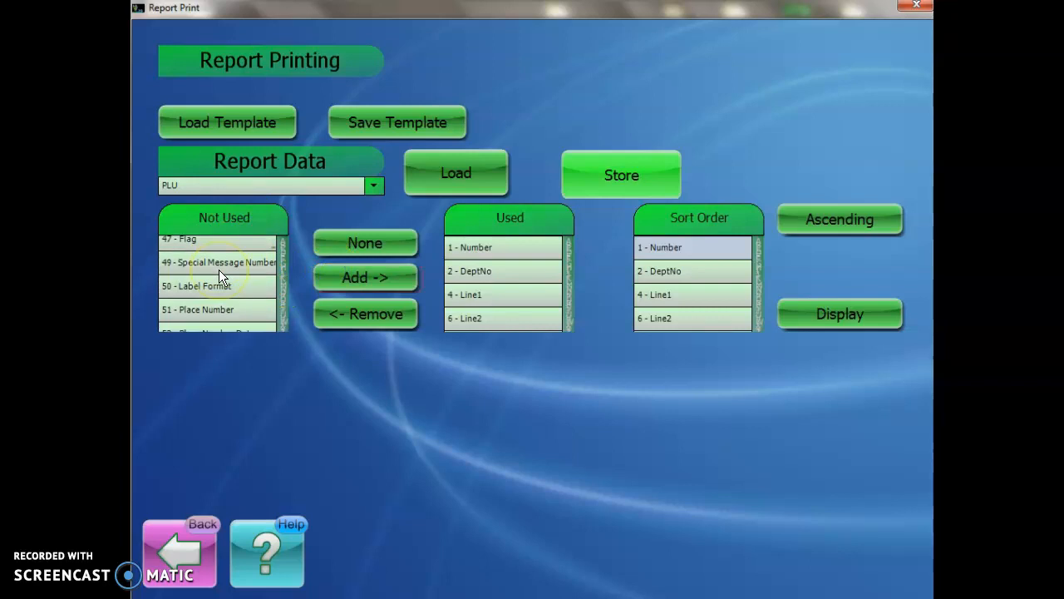
{"action": "scroll", "coordinate": [219, 271], "scroll_direction": "down", "scroll_amount": 3}
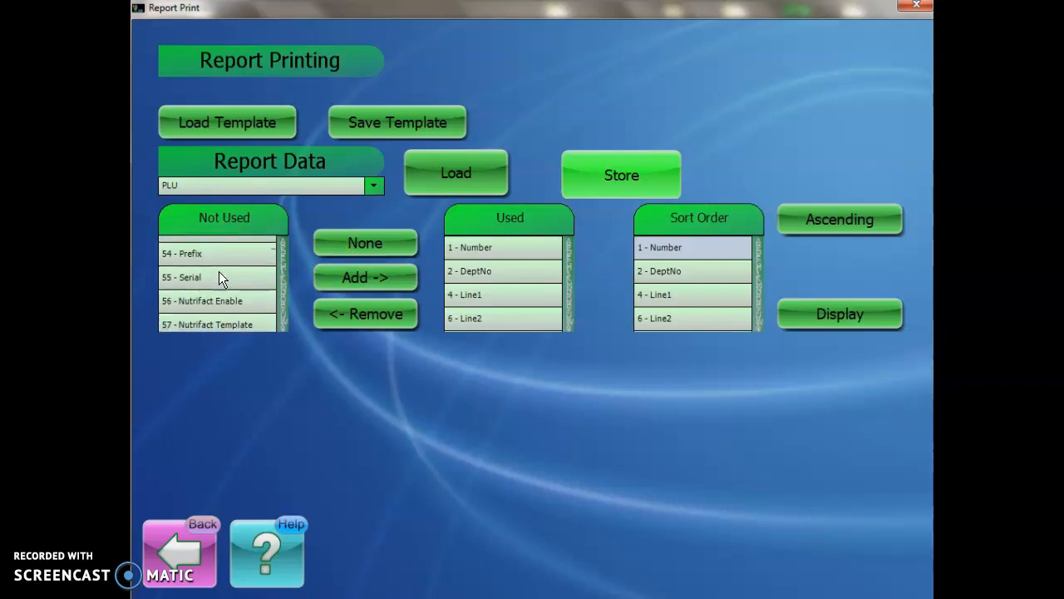
{"action": "scroll", "coordinate": [219, 277], "scroll_direction": "down", "scroll_amount": 3}
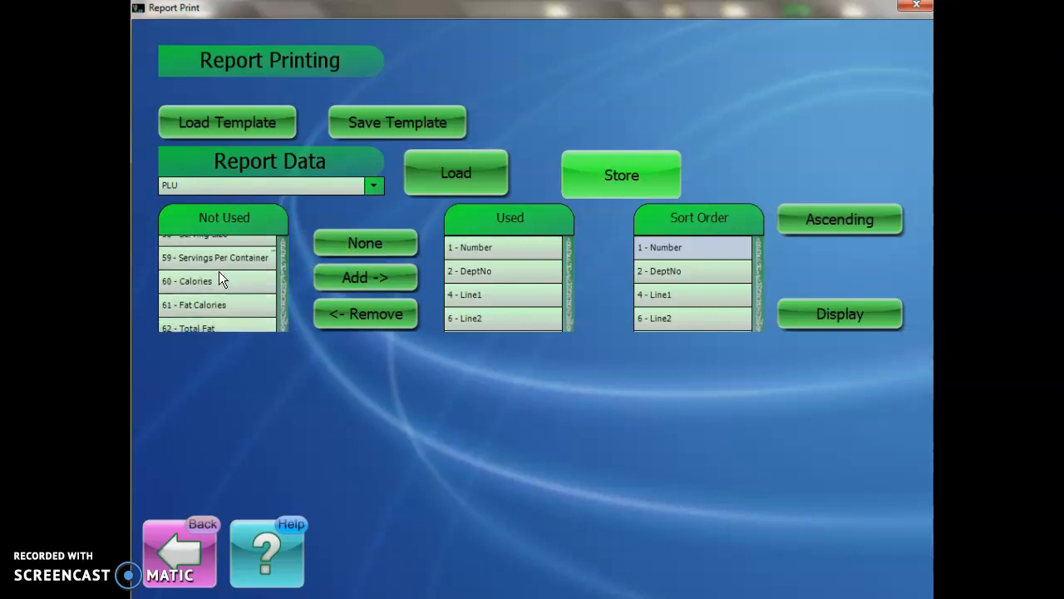
{"action": "scroll", "coordinate": [219, 277], "scroll_direction": "down", "scroll_amount": 5}
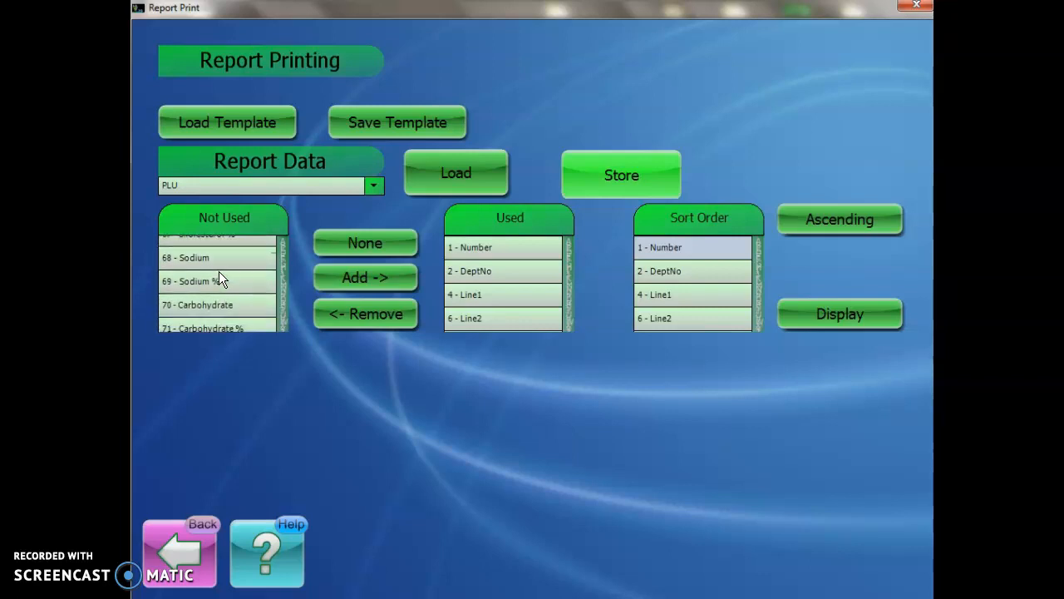
{"action": "scroll", "coordinate": [219, 275], "scroll_direction": "down", "scroll_amount": 6}
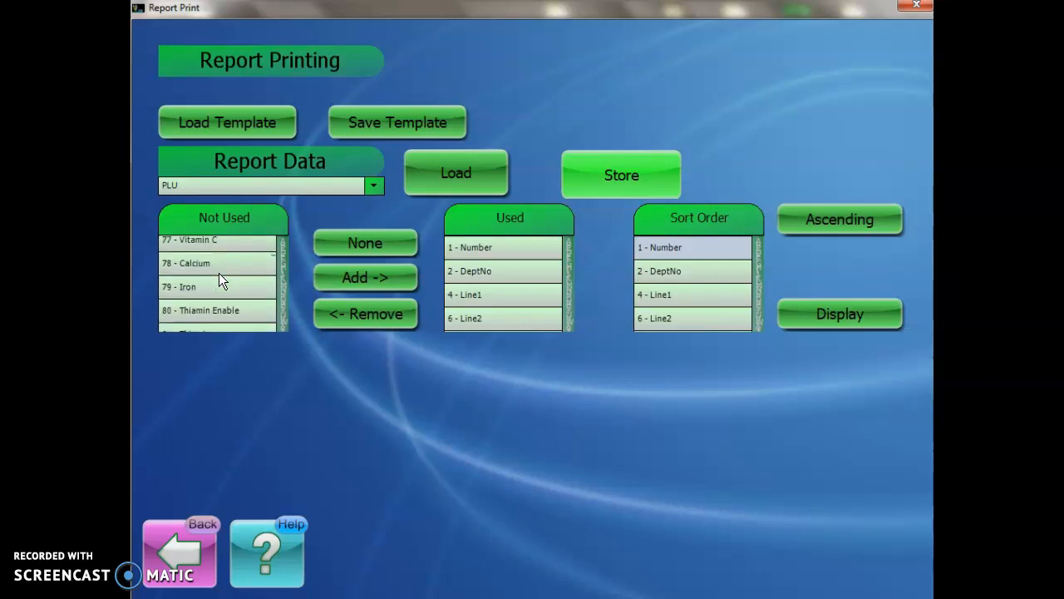
{"action": "scroll", "coordinate": [219, 281], "scroll_direction": "down", "scroll_amount": 6}
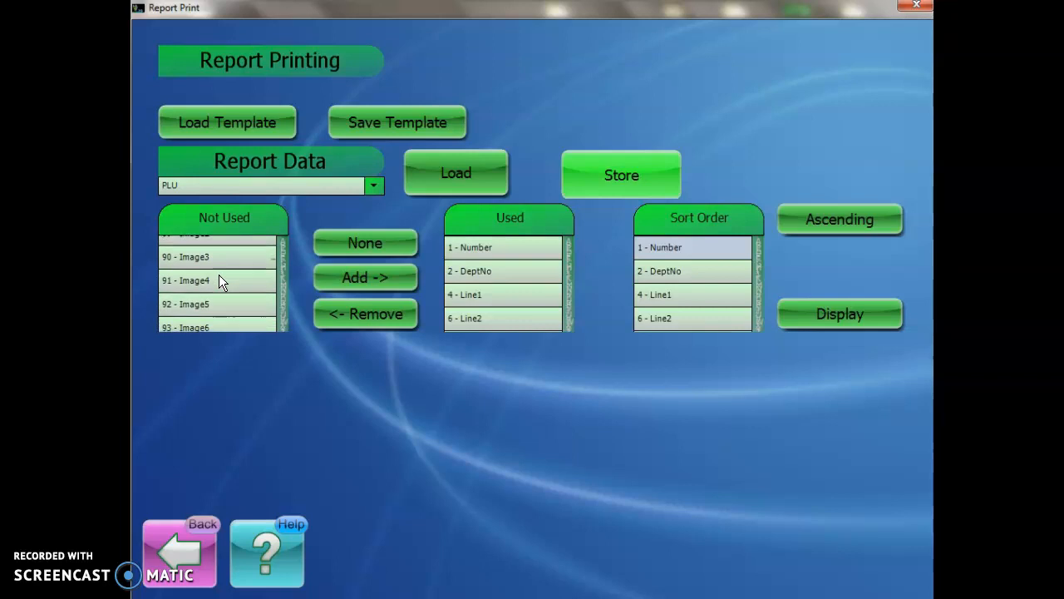
{"action": "scroll", "coordinate": [219, 278], "scroll_direction": "down", "scroll_amount": 4}
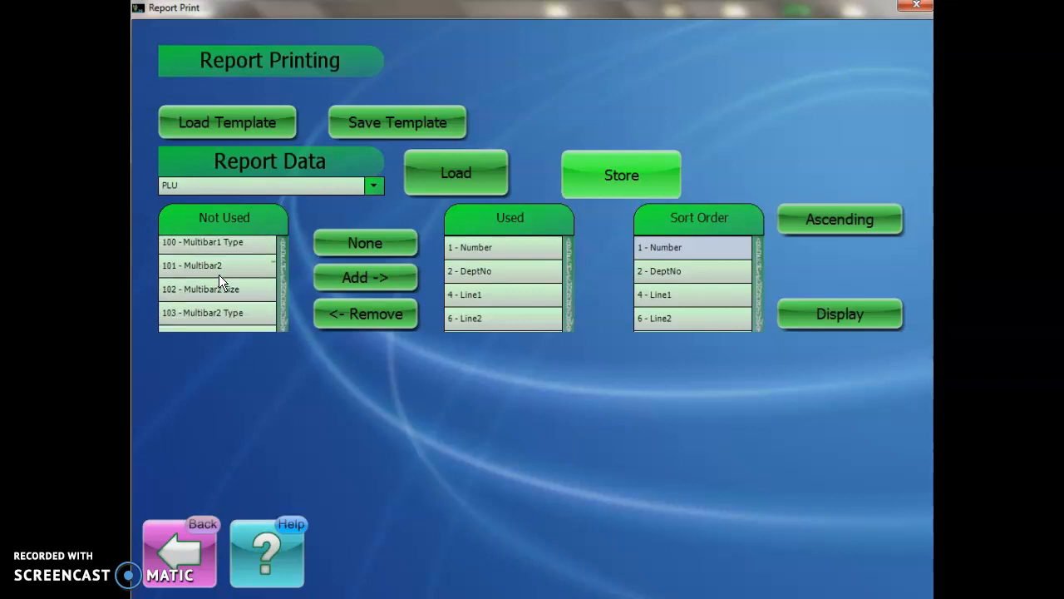
{"action": "scroll", "coordinate": [219, 274], "scroll_direction": "down", "scroll_amount": 4}
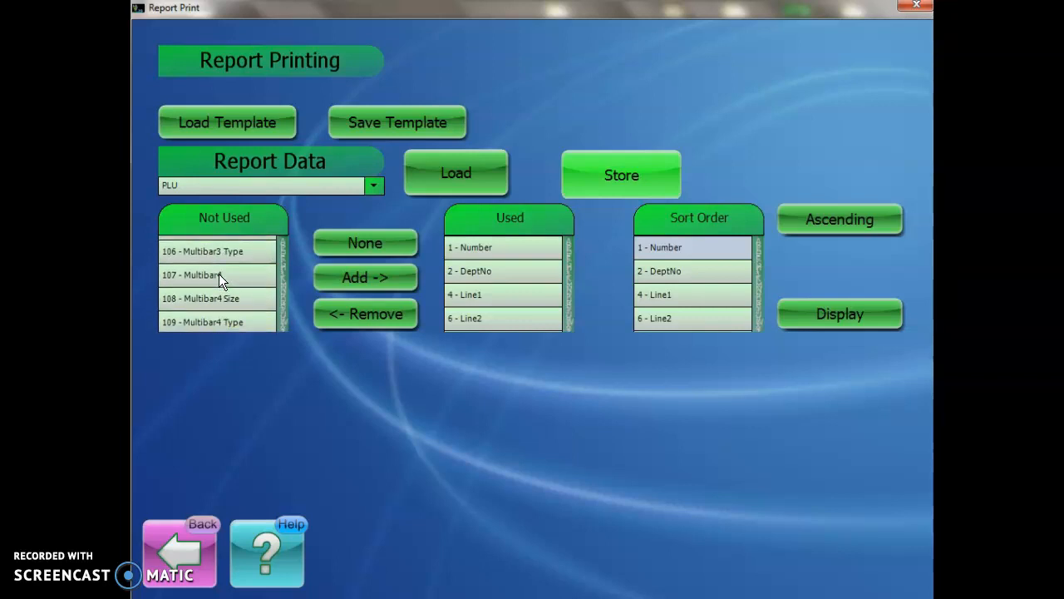
{"action": "scroll", "coordinate": [219, 273], "scroll_direction": "down", "scroll_amount": 4}
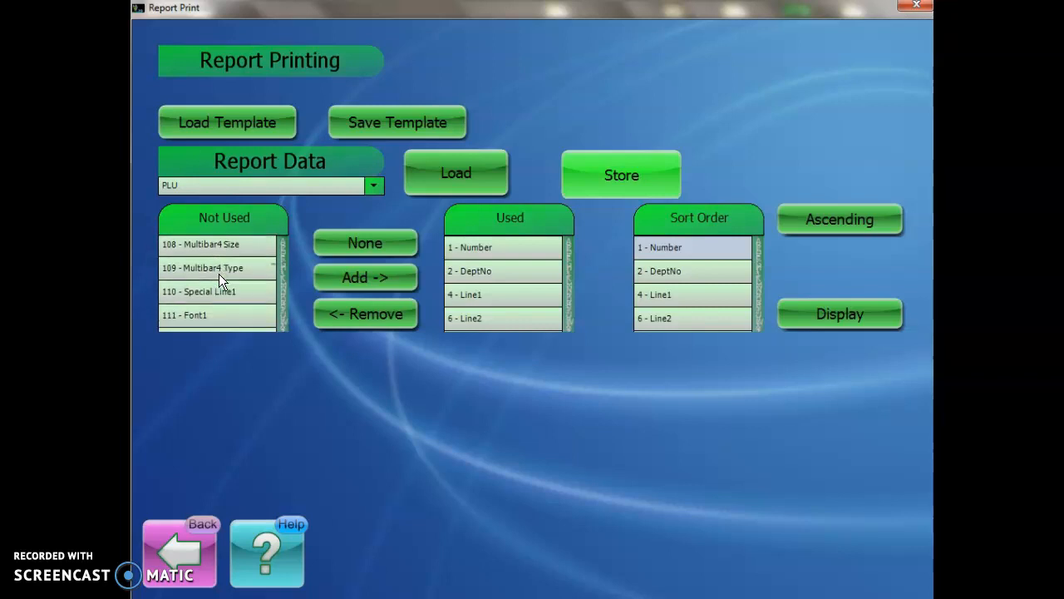
{"action": "scroll", "coordinate": [218, 273], "scroll_direction": "up", "scroll_amount": 7}
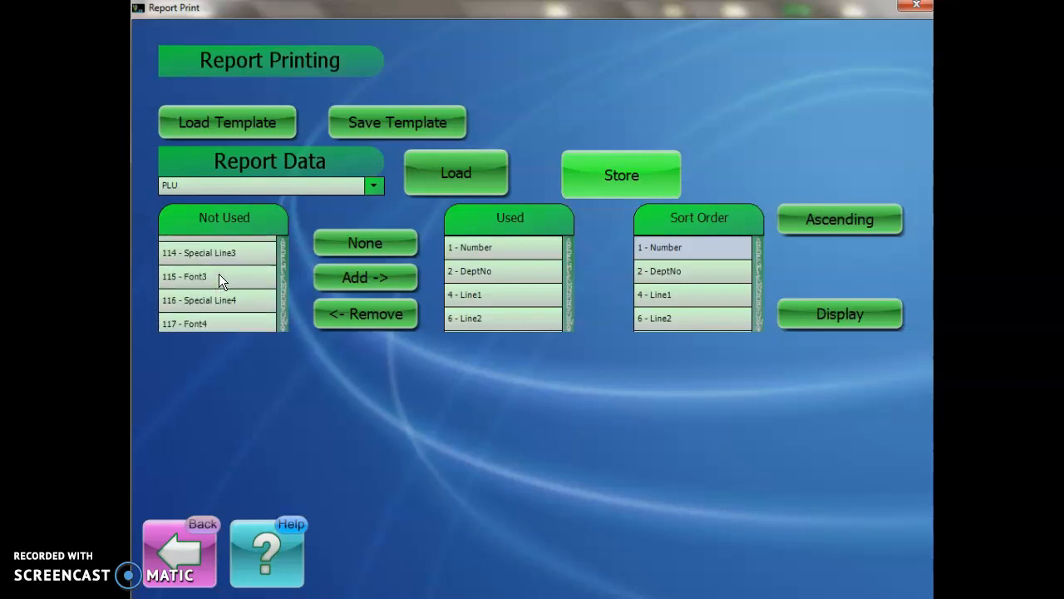
{"action": "scroll", "coordinate": [220, 280], "scroll_direction": "up", "scroll_amount": 16}
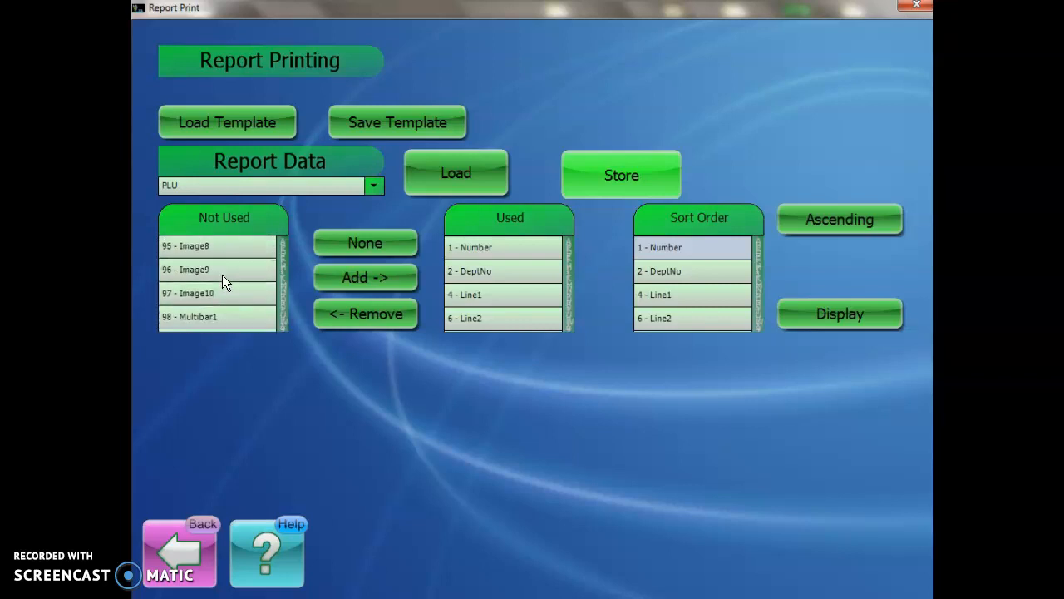
{"action": "scroll", "coordinate": [227, 281], "scroll_direction": "up", "scroll_amount": 14}
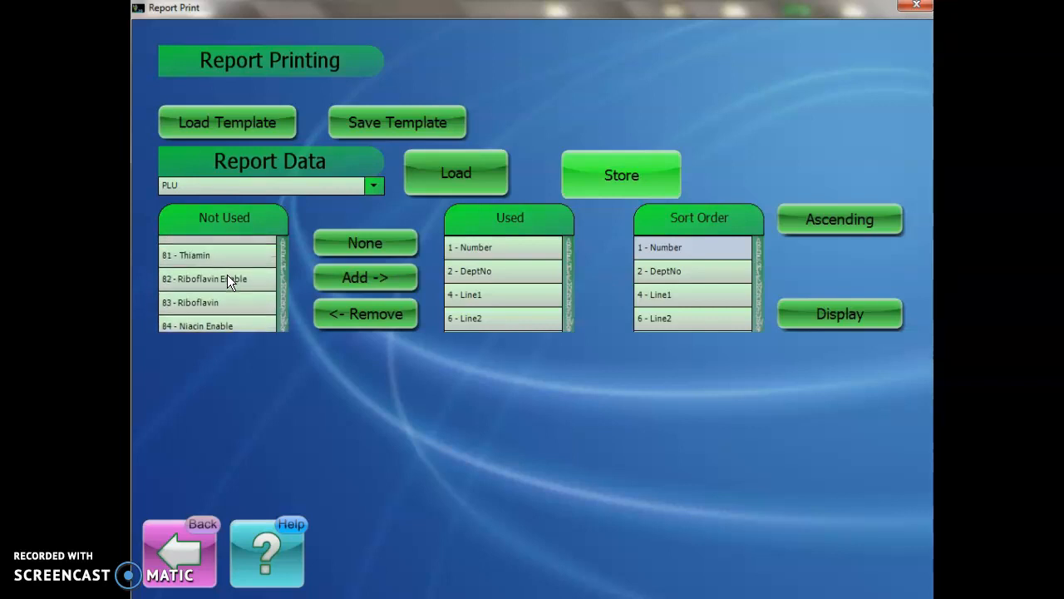
{"action": "scroll", "coordinate": [227, 276], "scroll_direction": "up", "scroll_amount": 12}
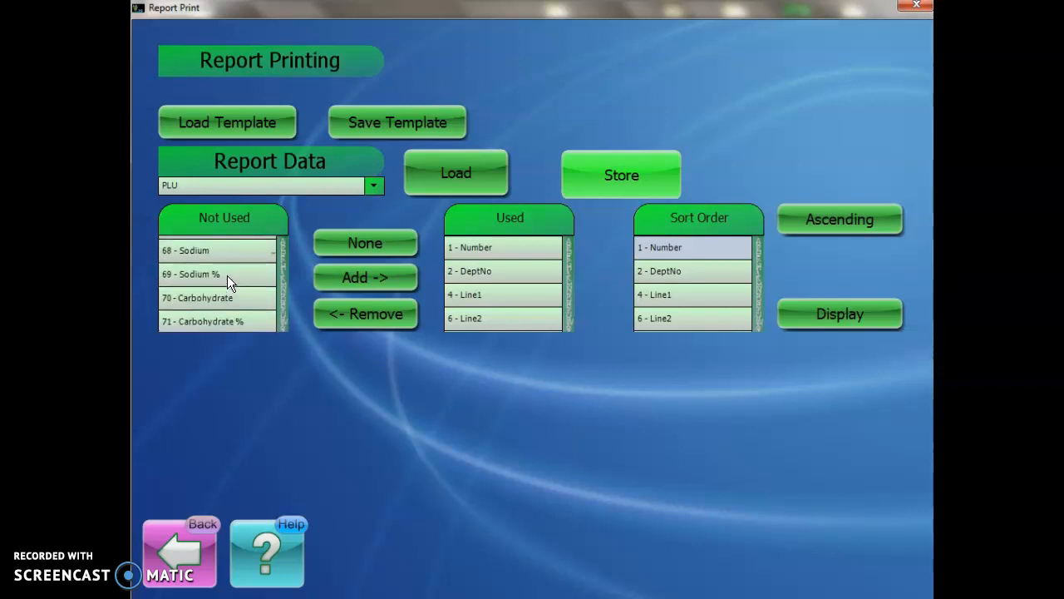
{"action": "scroll", "coordinate": [227, 275], "scroll_direction": "up", "scroll_amount": 7}
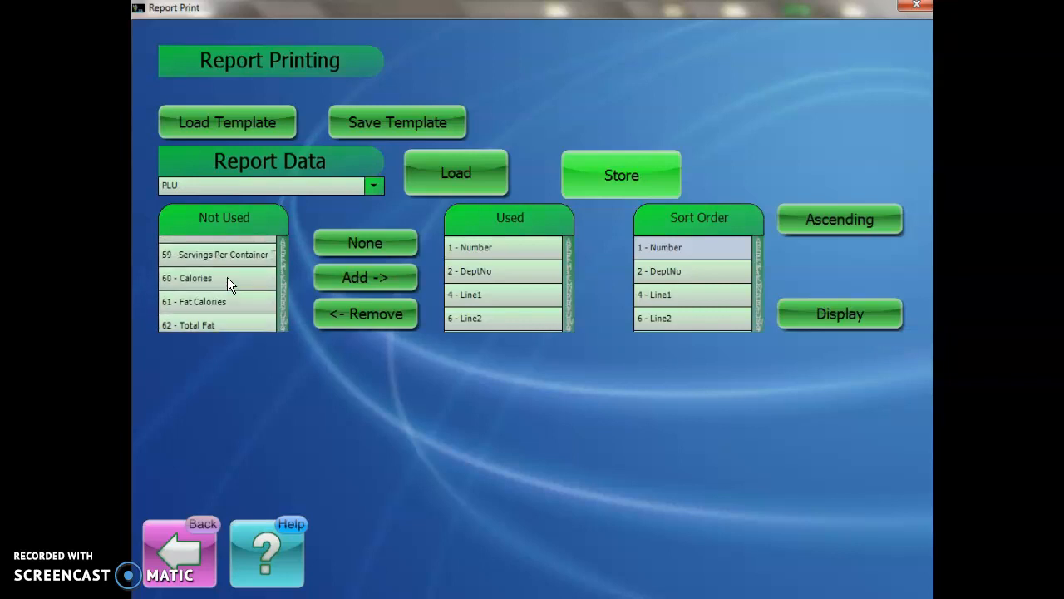
{"action": "scroll", "coordinate": [228, 278], "scroll_direction": "up", "scroll_amount": 2}
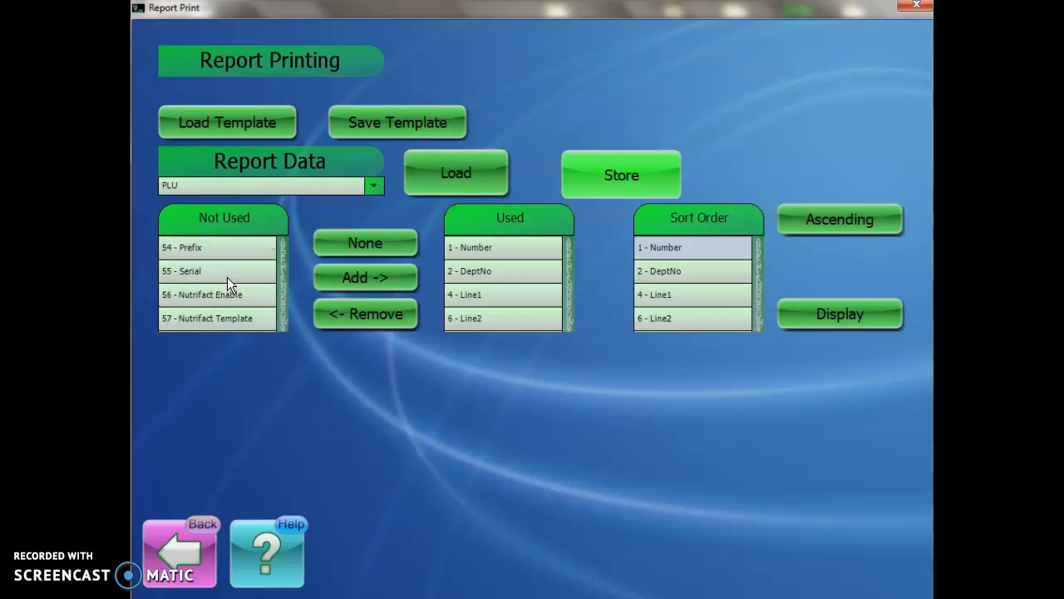
{"action": "scroll", "coordinate": [219, 291], "scroll_direction": "up", "scroll_amount": 3}
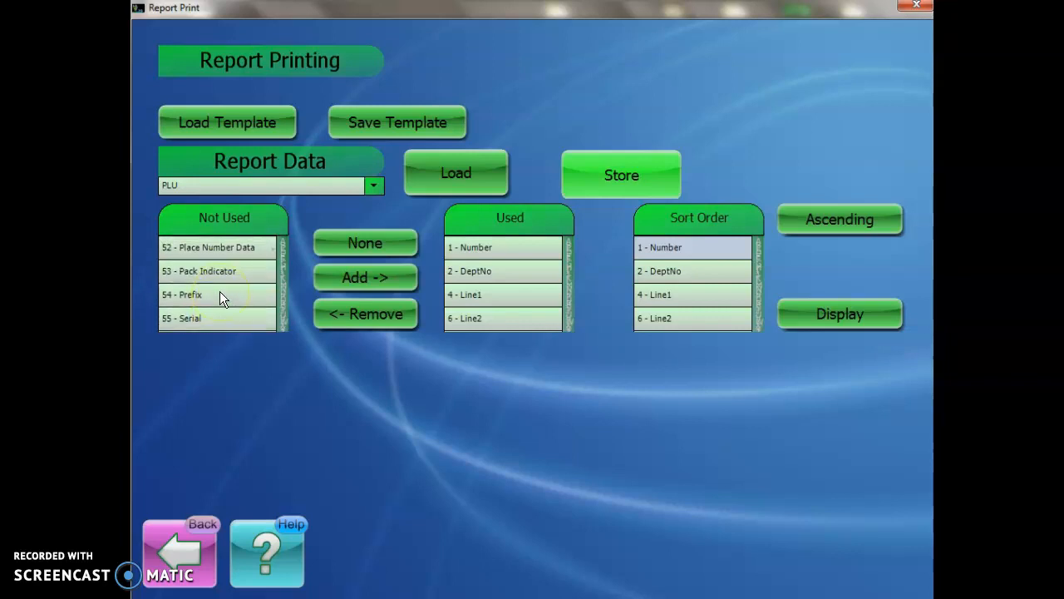
{"action": "scroll", "coordinate": [219, 292], "scroll_direction": "up", "scroll_amount": 12}
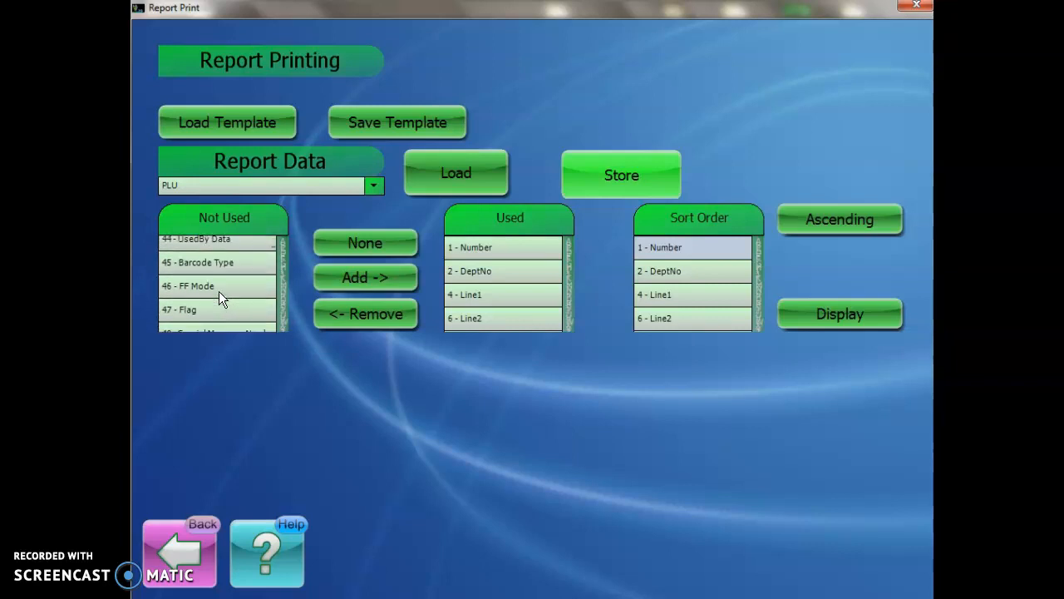
{"action": "scroll", "coordinate": [218, 291], "scroll_direction": "up", "scroll_amount": 7}
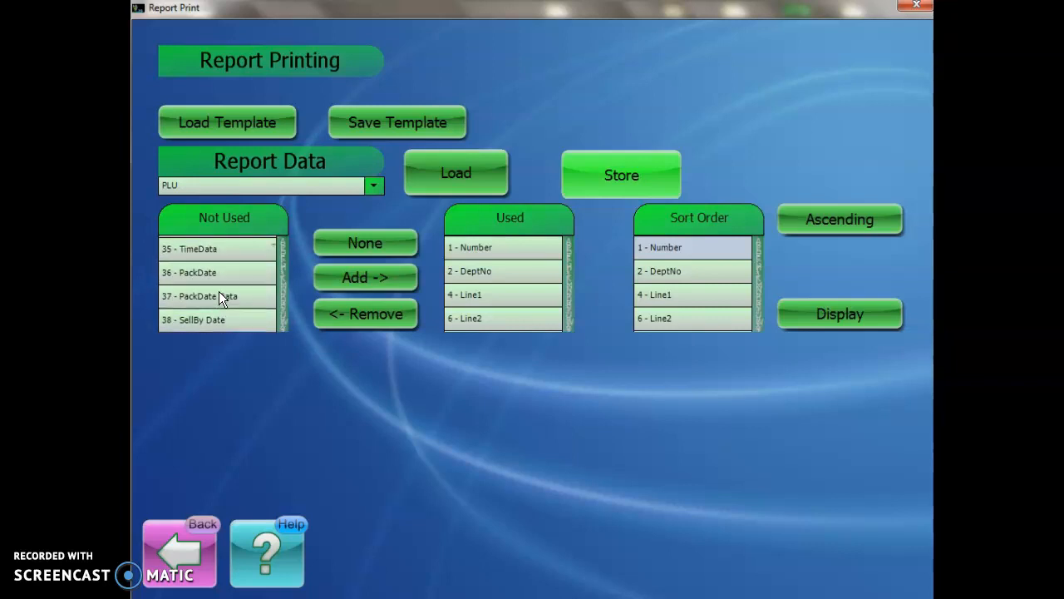
{"action": "scroll", "coordinate": [223, 291], "scroll_direction": "up", "scroll_amount": 12}
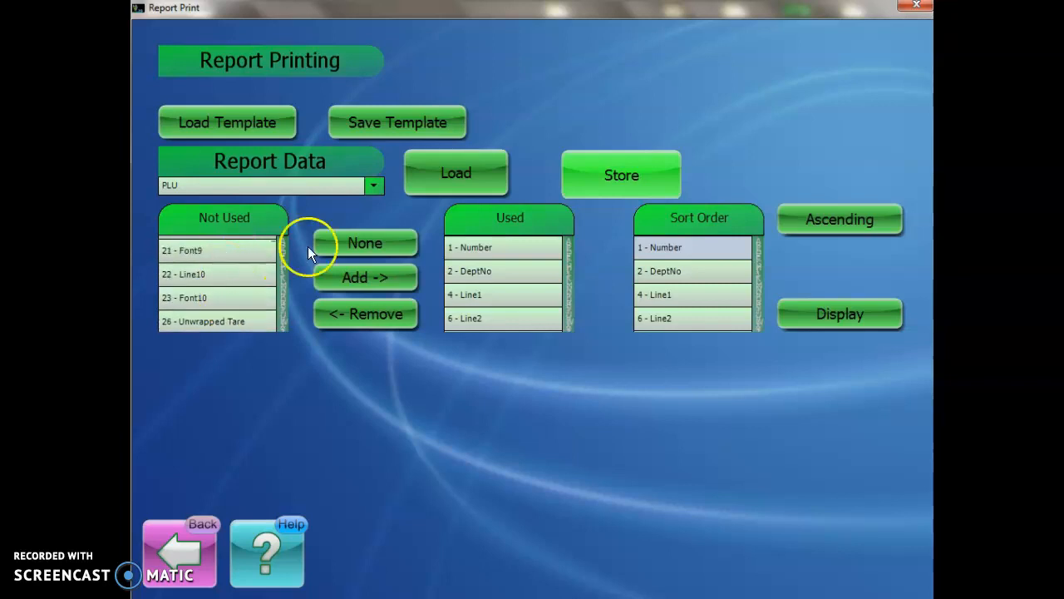
Step: Limit the report to department 1 - Production and display its data
{"action": "left_click", "coordinate": [646, 175]}
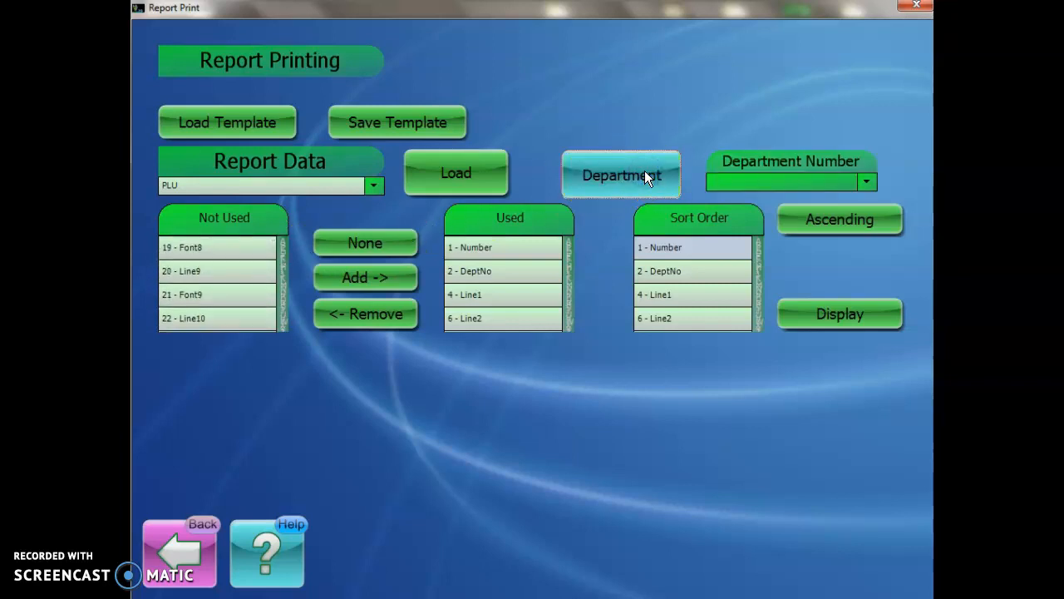
{"action": "left_click", "coordinate": [644, 172]}
{"action": "left_click", "coordinate": [644, 173]}
{"action": "left_click", "coordinate": [687, 170]}
{"action": "left_click", "coordinate": [866, 182]}
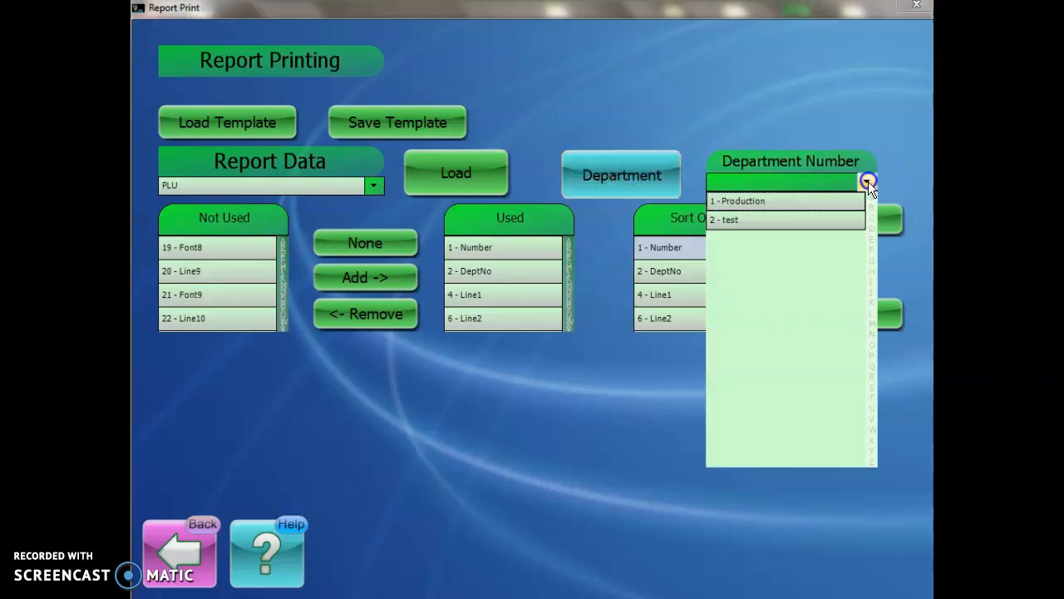
{"action": "left_click", "coordinate": [756, 203]}
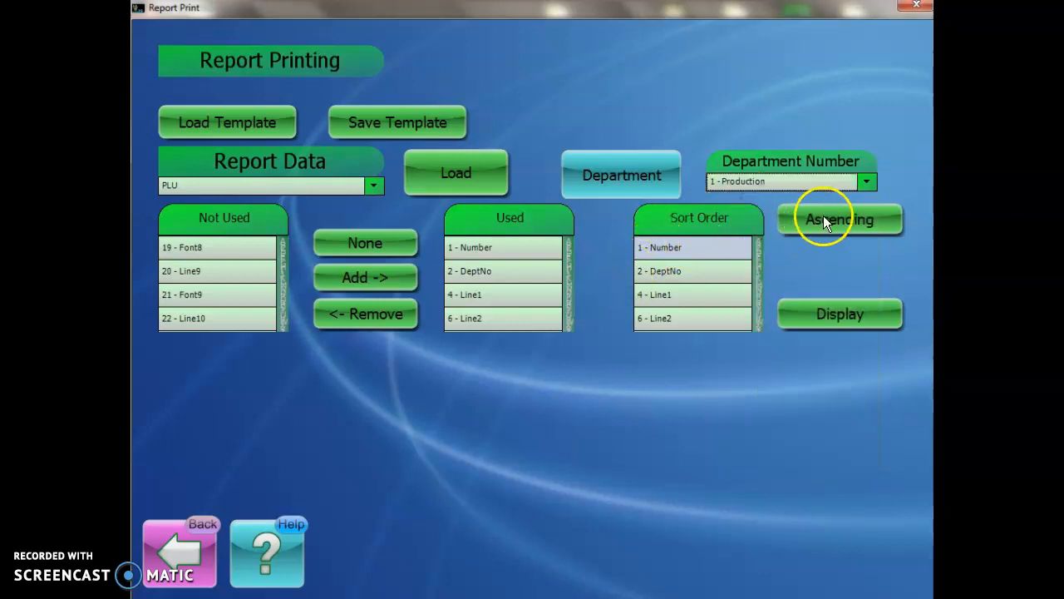
{"action": "left_click", "coordinate": [834, 316]}
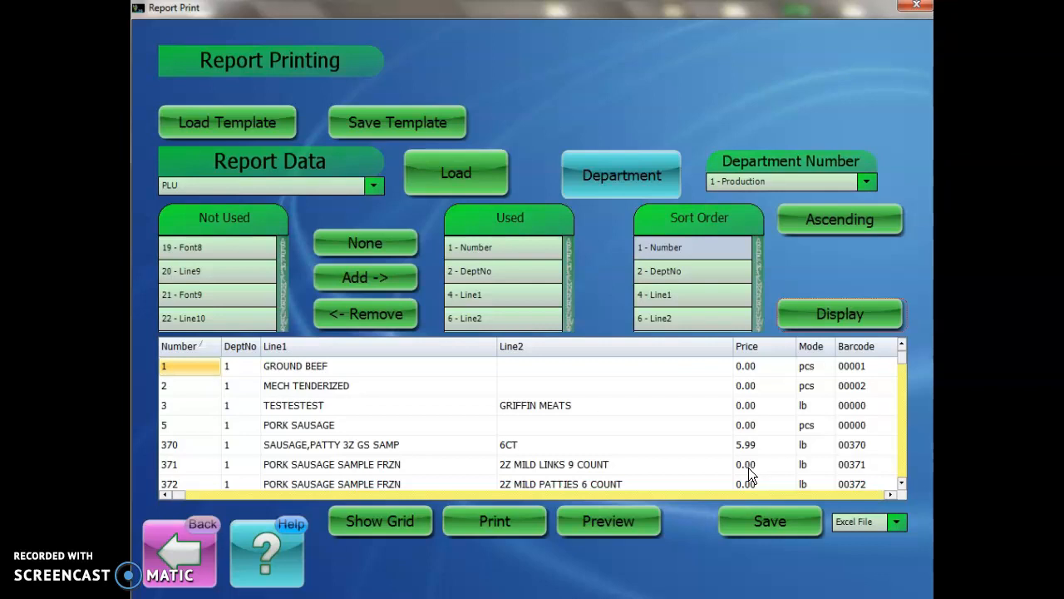
Step: Examine the displayed report's columns and look through its PLU records
{"action": "left_click", "coordinate": [806, 469]}
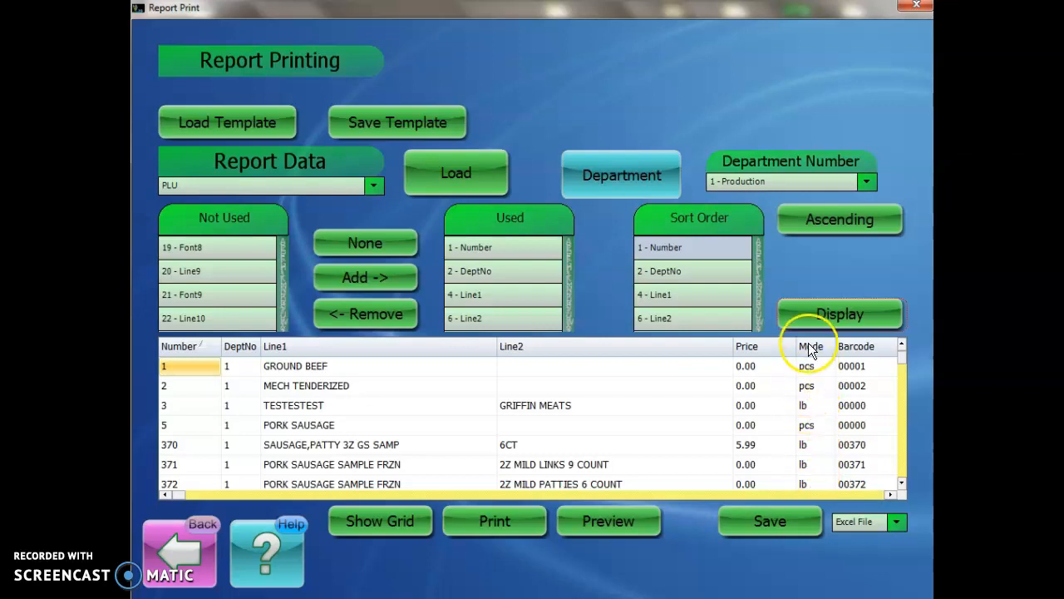
{"action": "left_click", "coordinate": [888, 495]}
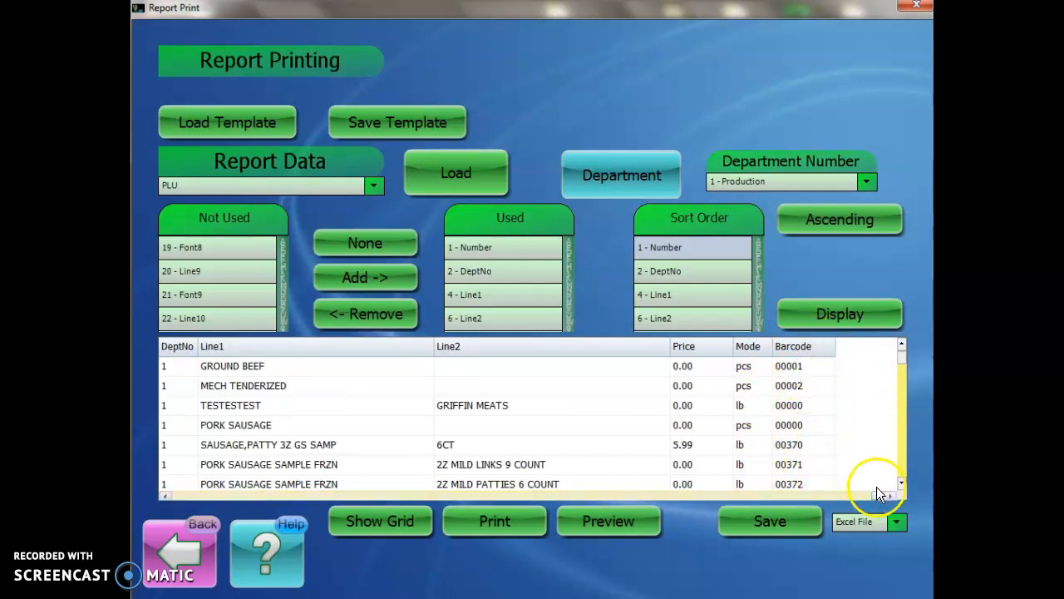
{"action": "left_click", "coordinate": [166, 496]}
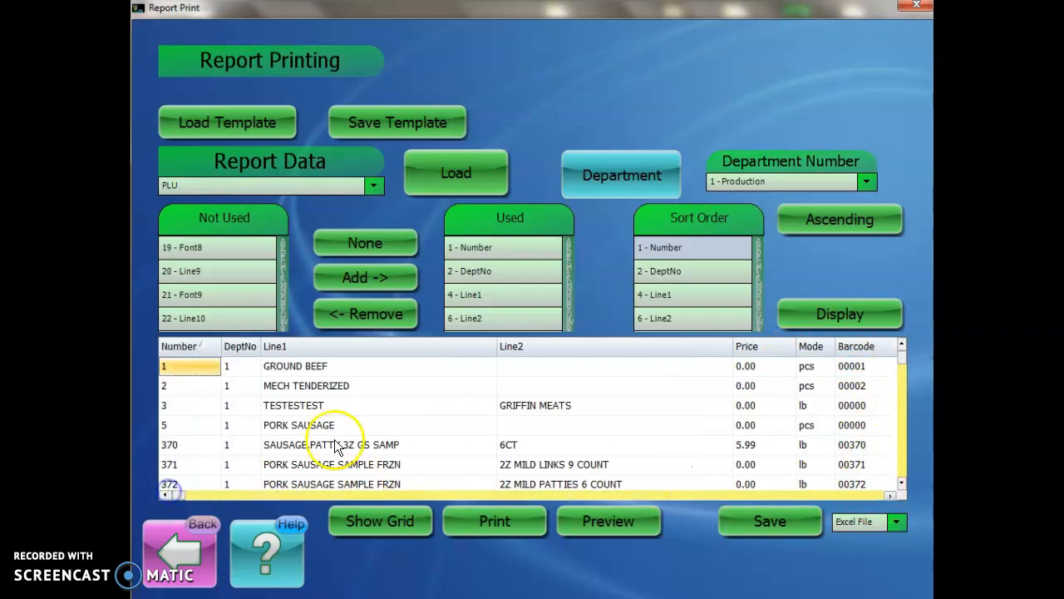
{"action": "key", "text": "Down"}
{"action": "key", "text": "Down"}
{"action": "key", "text": "Down"}
{"action": "key", "text": "Down"}
{"action": "key", "text": "Down"}
{"action": "key", "text": "Down"}
{"action": "key", "text": "Down"}
{"action": "key", "text": "Down"}
{"action": "key", "text": "Down"}
{"action": "key", "text": "Down"}
{"action": "key", "text": "Down"}
{"action": "key", "text": "Down"}
{"action": "key", "text": "Down"}
{"action": "key", "text": "Down"}
{"action": "key", "text": "Down"}
{"action": "key", "text": "Down"}
{"action": "key", "text": "Down"}
{"action": "key", "text": "Down"}
{"action": "key", "text": "Down"}
{"action": "key", "text": "Down"}
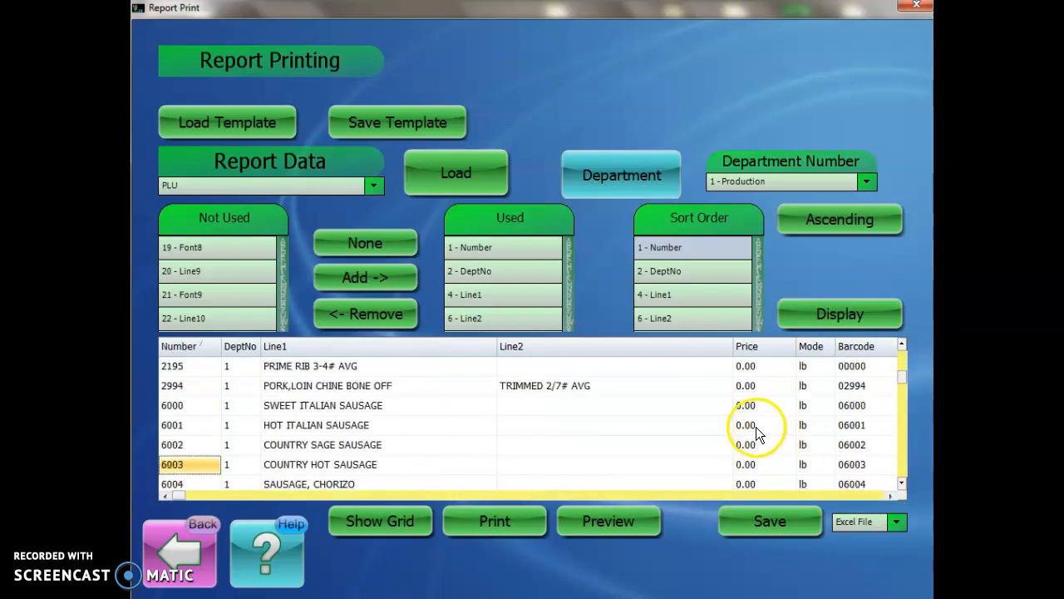
{"action": "key", "text": "Down"}
{"action": "key", "text": "Down"}
{"action": "key", "text": "Down"}
{"action": "key", "text": "Down"}
{"action": "key", "text": "Down"}
{"action": "key", "text": "Down"}
{"action": "key", "text": "Down"}
Step: Turn off the report's grid lines, check the print preview, and close it
{"action": "left_click", "coordinate": [376, 523]}
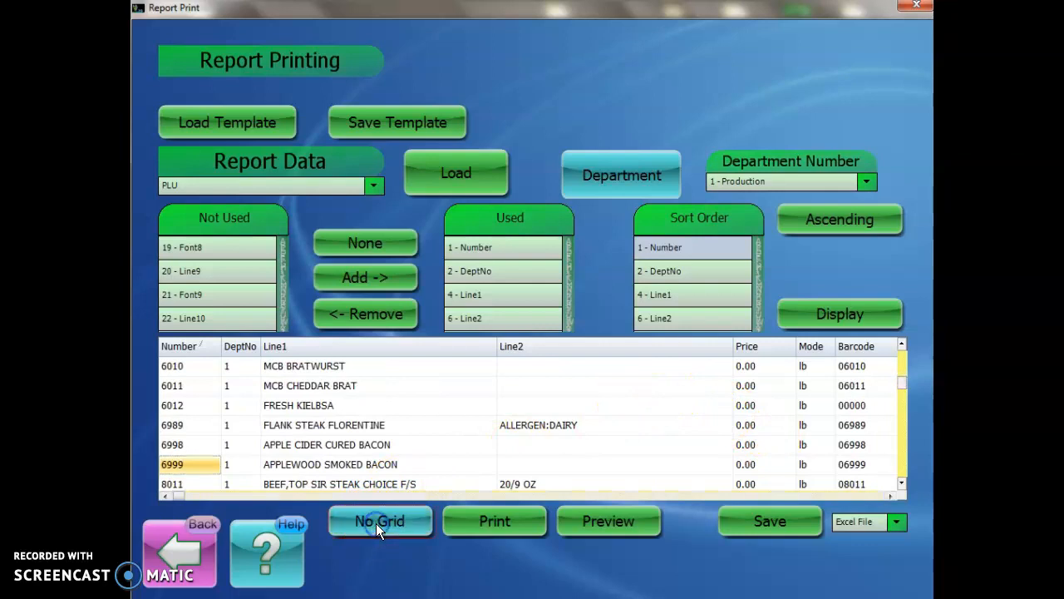
{"action": "left_click", "coordinate": [630, 523]}
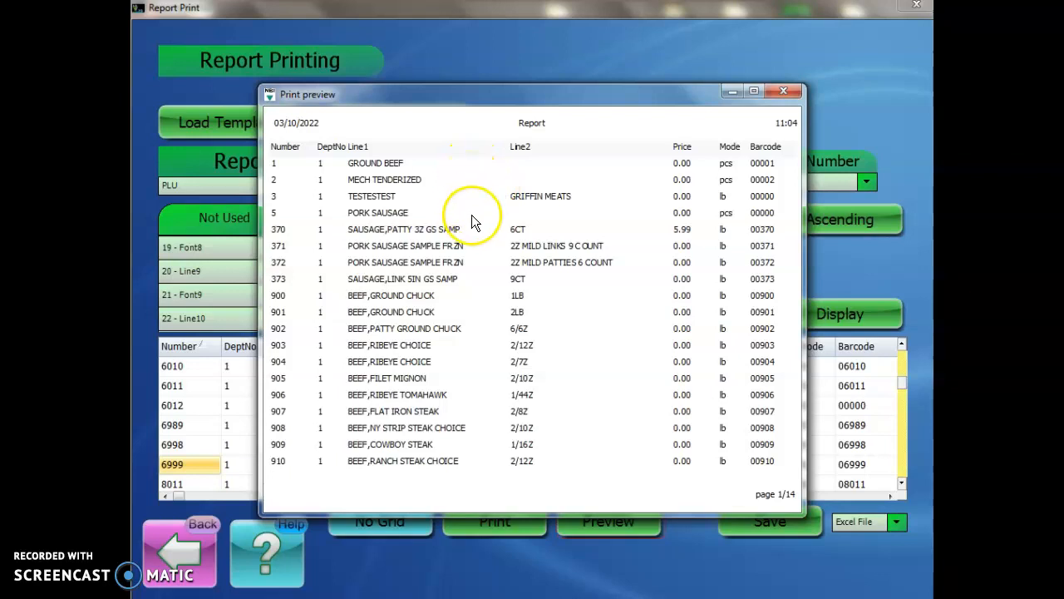
{"action": "left_click", "coordinate": [785, 95]}
Step: Turn the report's grid lines back on, check the print preview, and close it
{"action": "left_click", "coordinate": [381, 522]}
{"action": "left_click", "coordinate": [632, 516]}
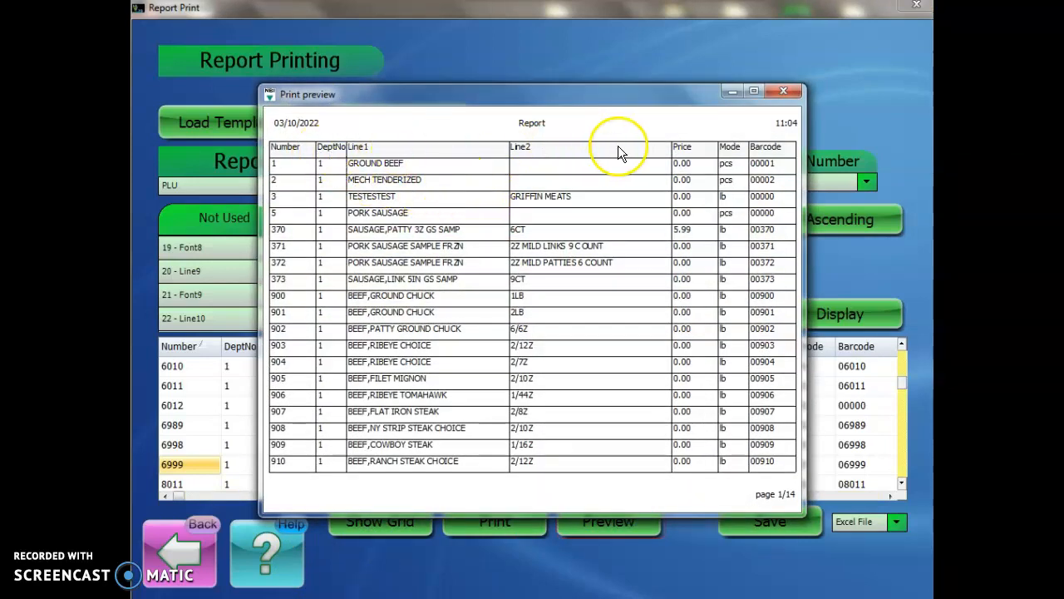
{"action": "left_click", "coordinate": [783, 91]}
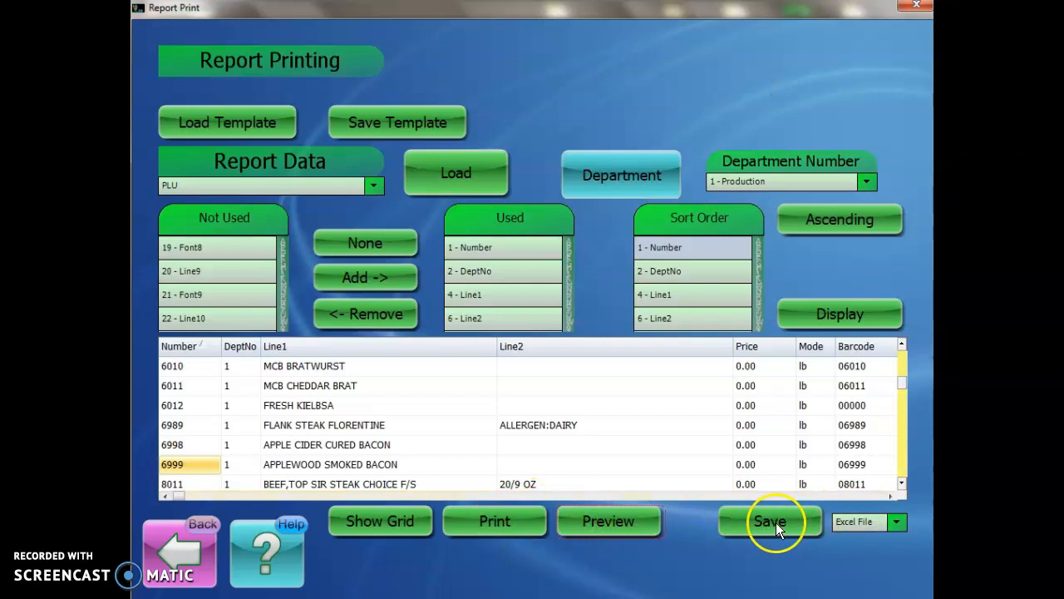
Step: Review the report's save formats and the file-saving dialog for the Excel File format, and leave without saving
{"action": "left_click", "coordinate": [891, 522]}
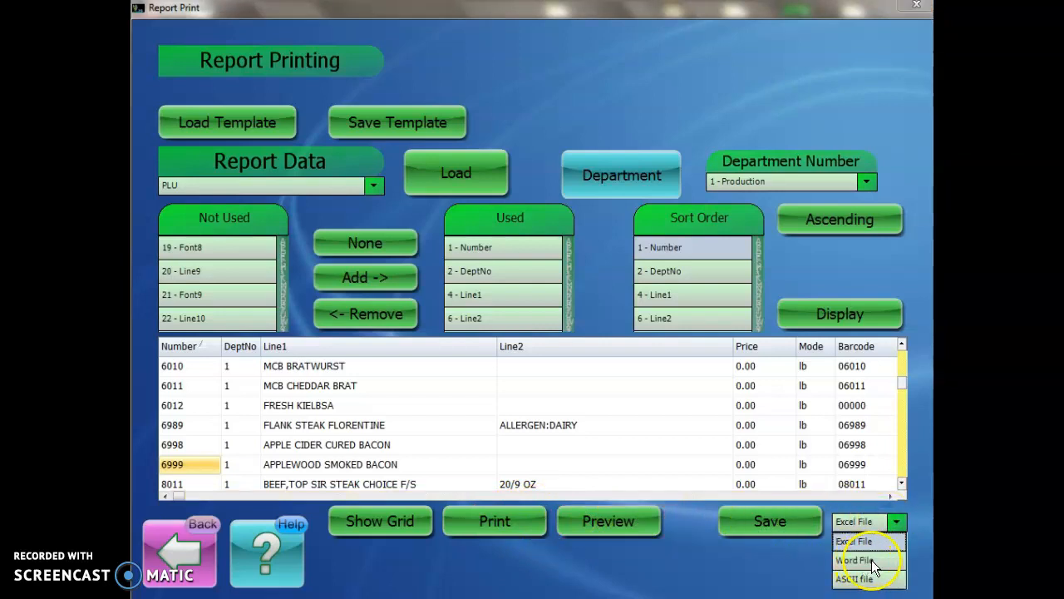
{"action": "left_click", "coordinate": [775, 544]}
{"action": "left_click", "coordinate": [769, 523]}
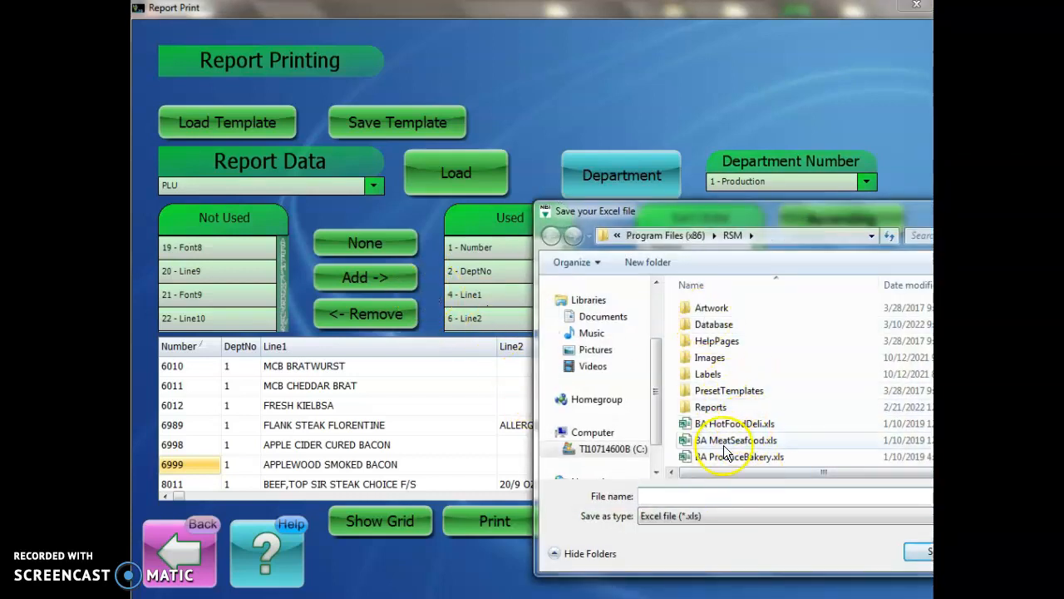
{"action": "left_click_drag", "start_coordinate": [782, 210], "coordinate": [516, 175]}
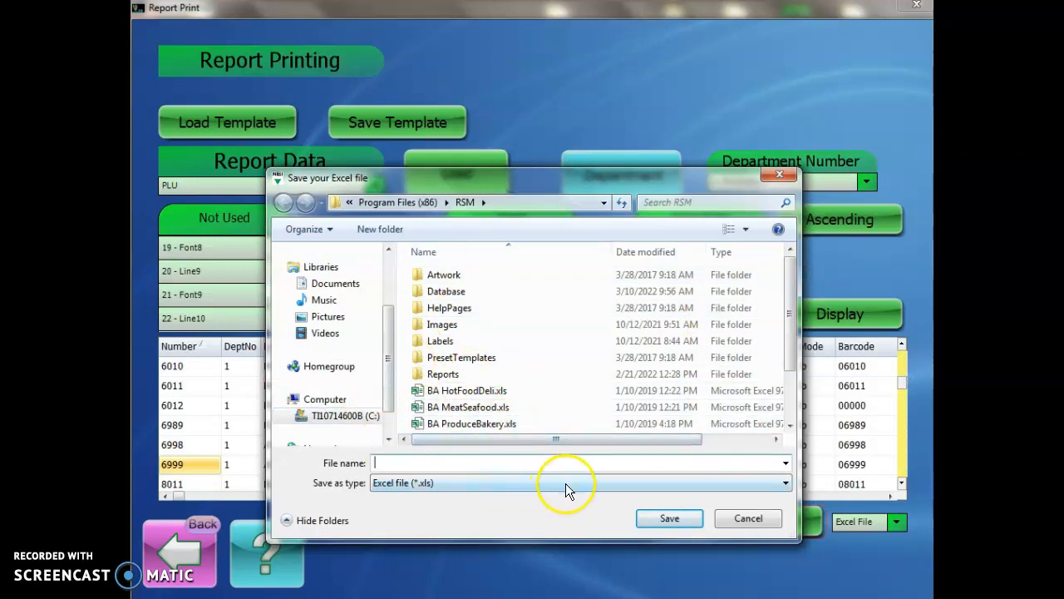
{"action": "left_click", "coordinate": [748, 519]}
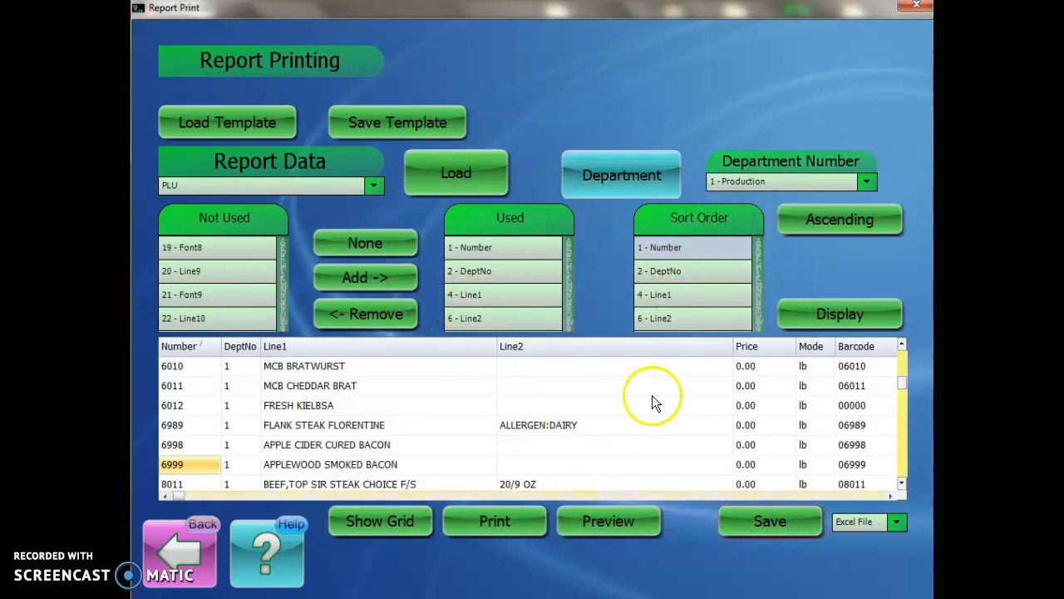
Step: Review the dialog for saving the report setup as a print template, and leave it without saving
{"action": "left_click", "coordinate": [386, 122]}
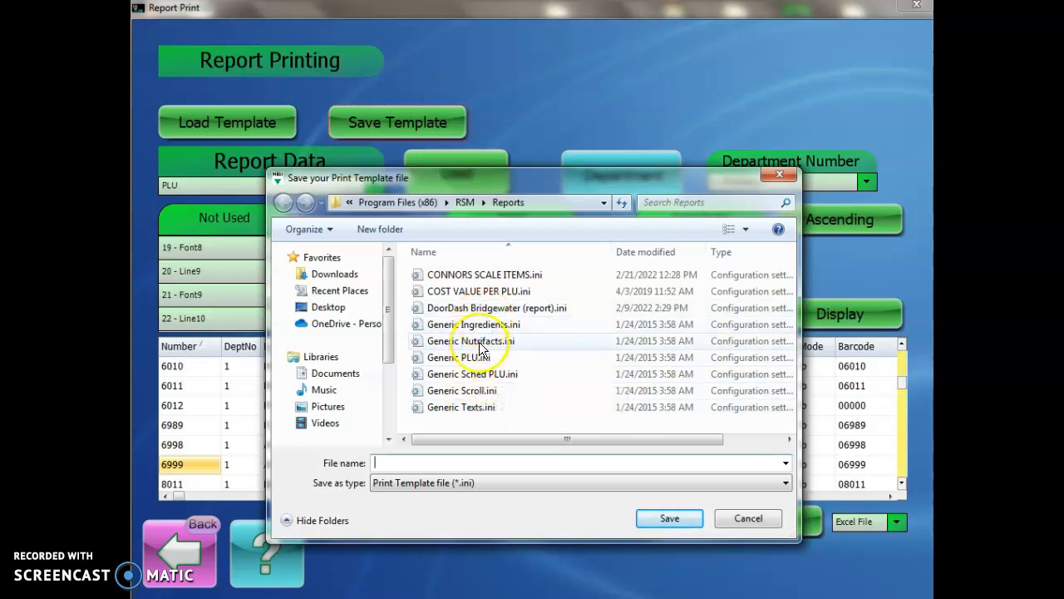
{"action": "left_click", "coordinate": [736, 521]}
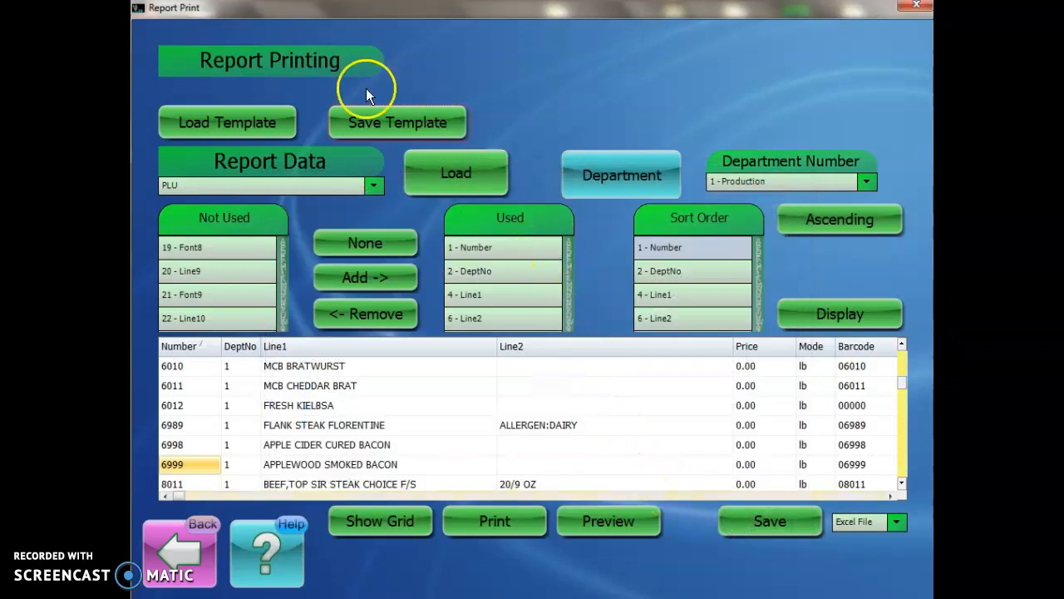
Step: Load the DoorDash Bridgewater (report).ini template, check its field lists, and display the report for the store
{"action": "left_click", "coordinate": [237, 120]}
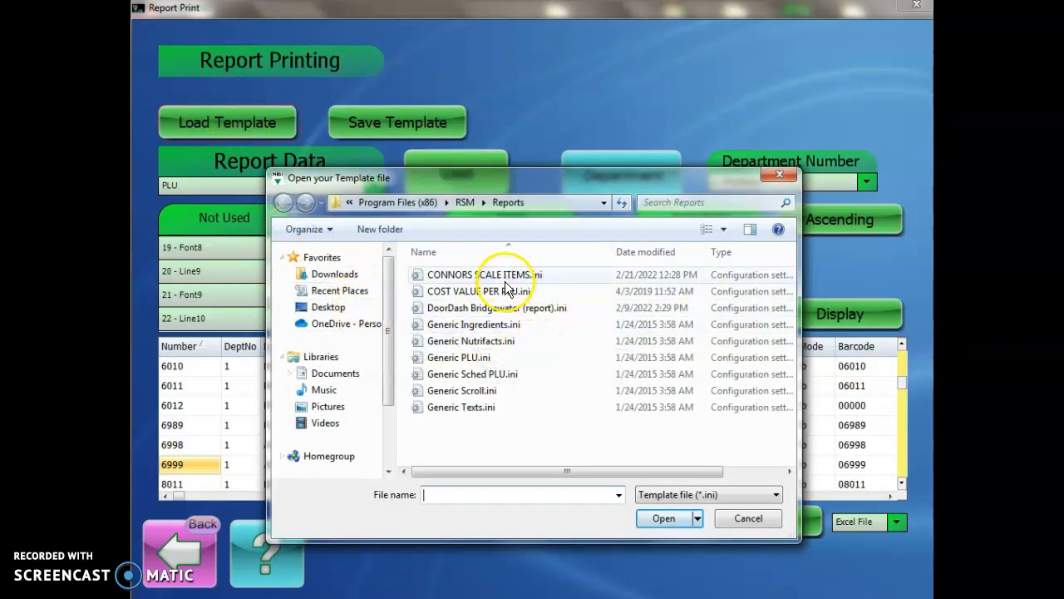
{"action": "double_click", "coordinate": [460, 308]}
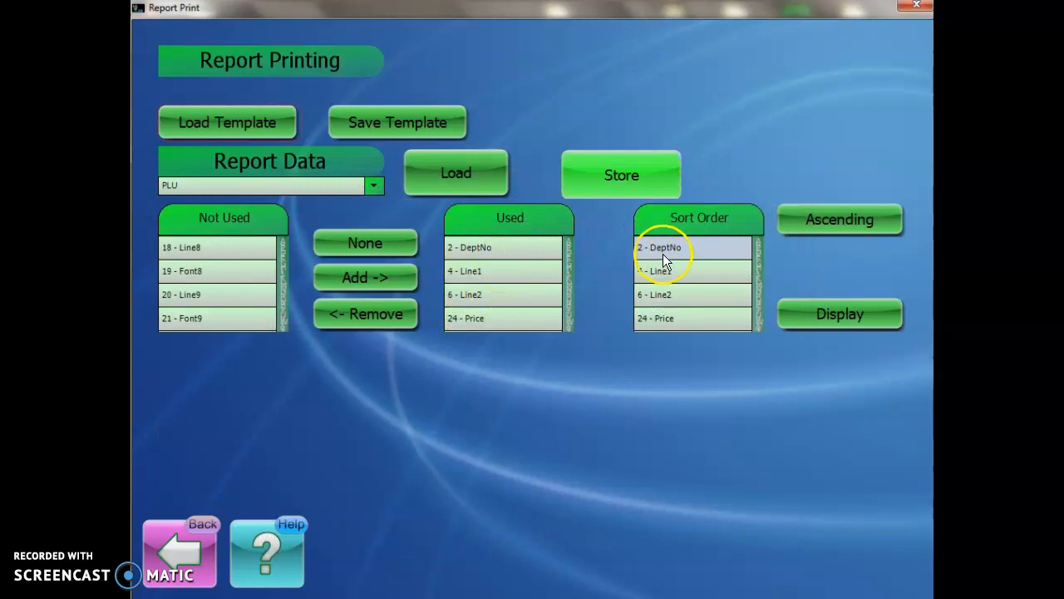
{"action": "scroll", "coordinate": [691, 277], "scroll_direction": "down", "scroll_amount": 3}
{"action": "scroll", "coordinate": [685, 297], "scroll_direction": "up", "scroll_amount": 3}
{"action": "left_click", "coordinate": [799, 316]}
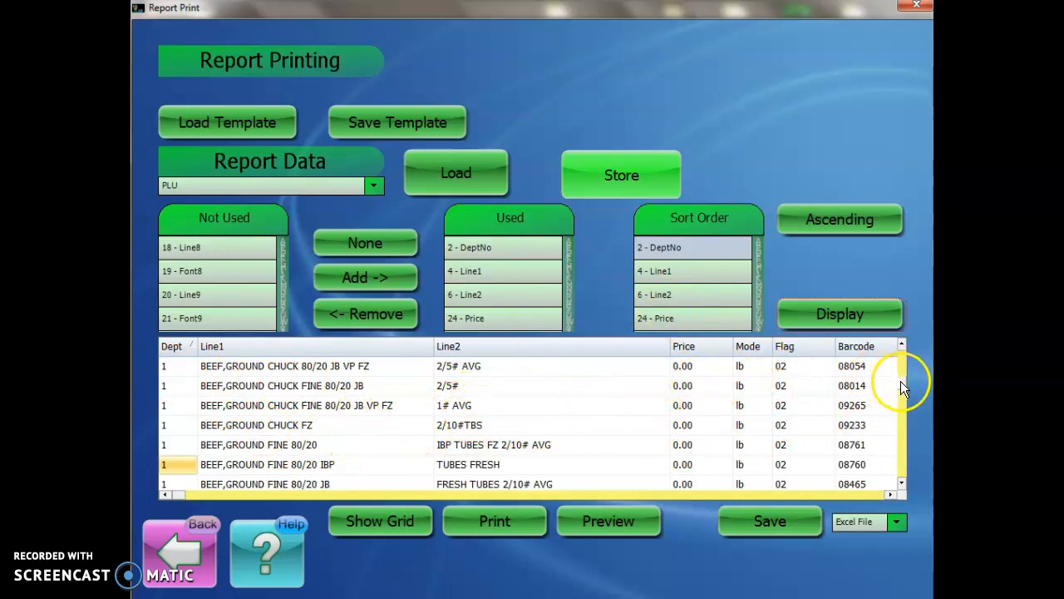
Step: Look through the displayed template report's records and columns, and return to the list of reports
{"action": "left_click_drag", "start_coordinate": [901, 382], "coordinate": [904, 346]}
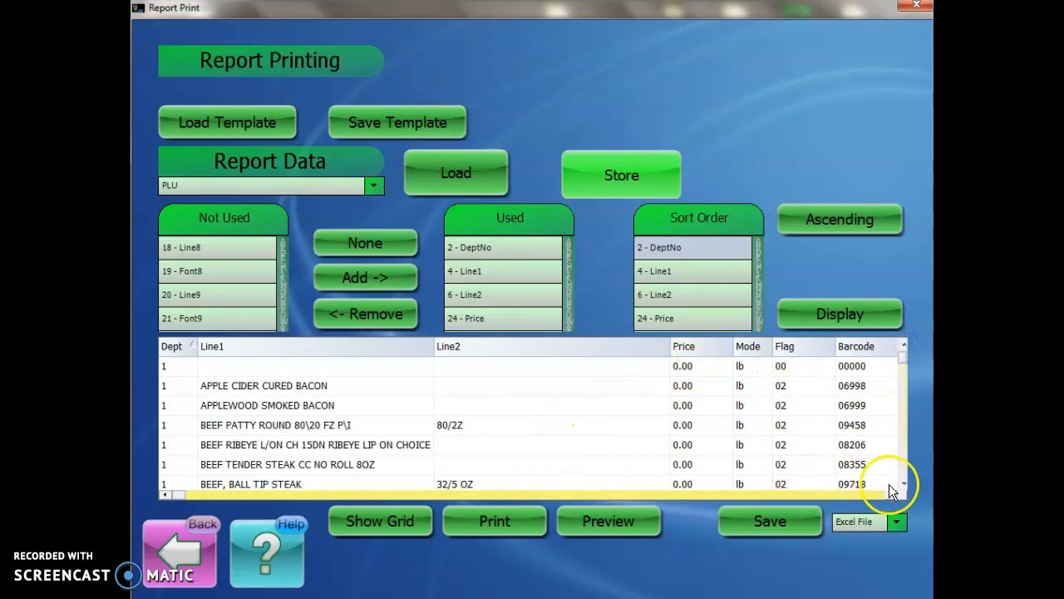
{"action": "left_click", "coordinate": [891, 493]}
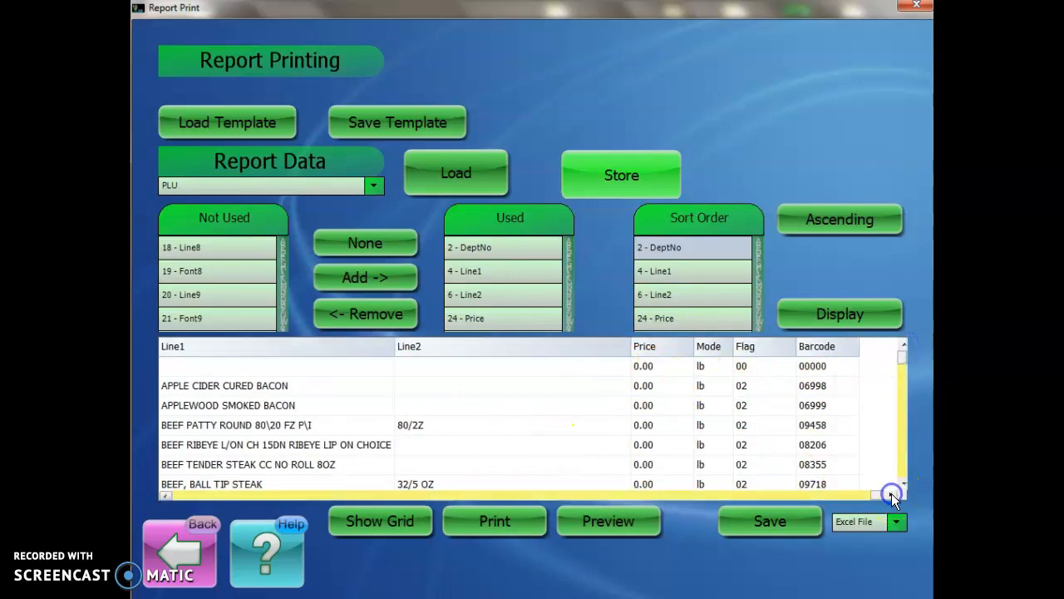
{"action": "left_click", "coordinate": [165, 496]}
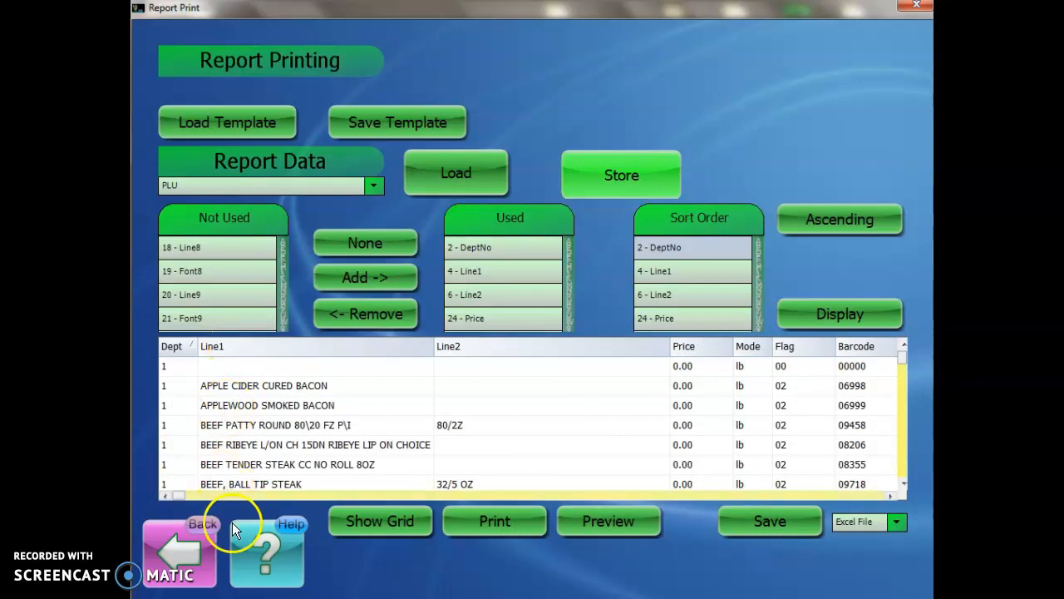
{"action": "left_click", "coordinate": [187, 528]}
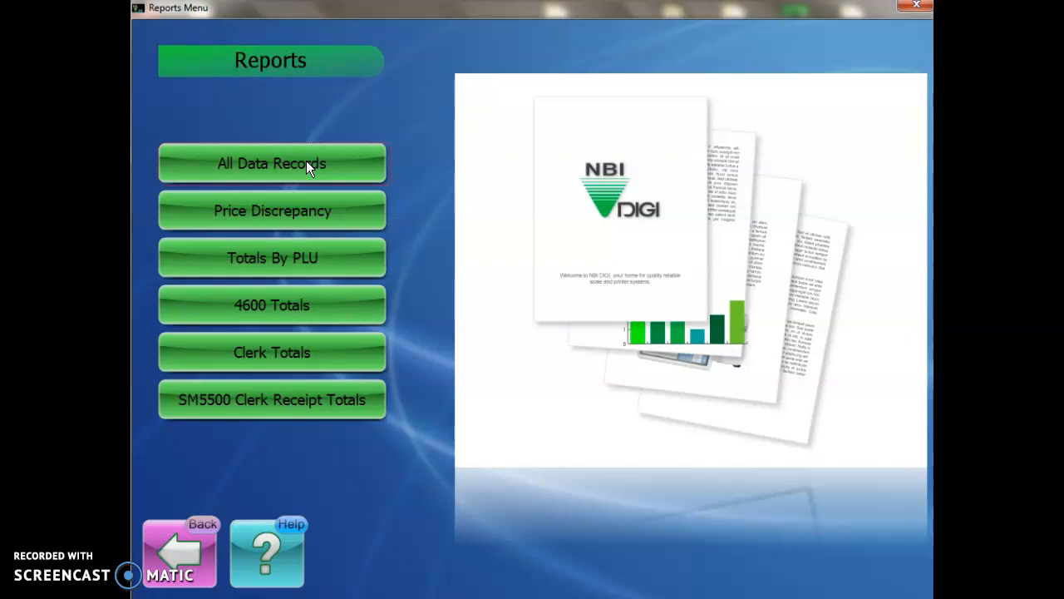
Step: Open the Price Discrepancy report and limit it to department 1 - Production
{"action": "left_click", "coordinate": [266, 212]}
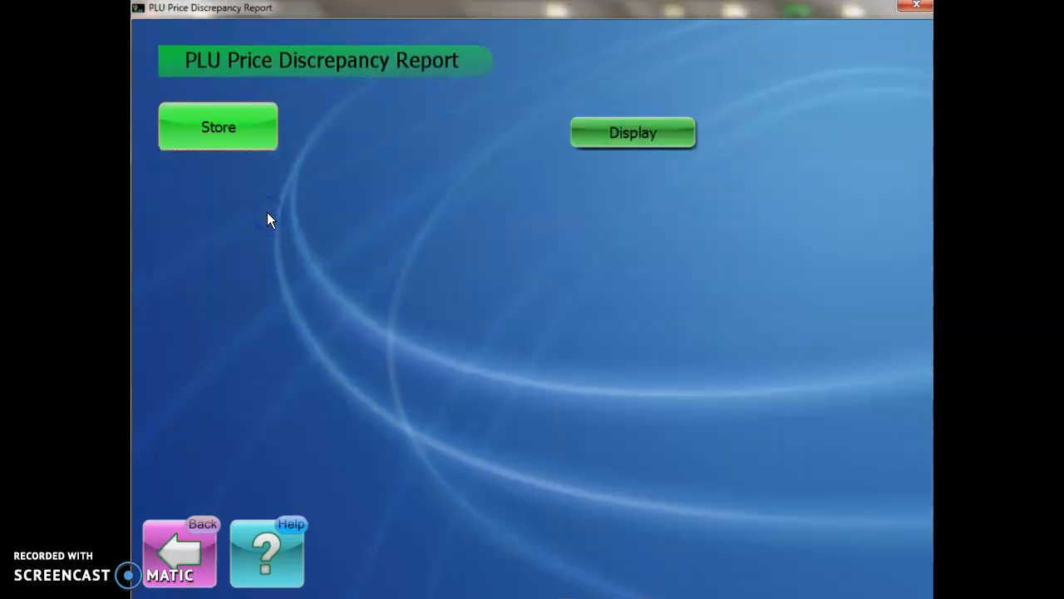
{"action": "left_click", "coordinate": [241, 129]}
{"action": "left_click", "coordinate": [240, 127]}
{"action": "left_click", "coordinate": [240, 128]}
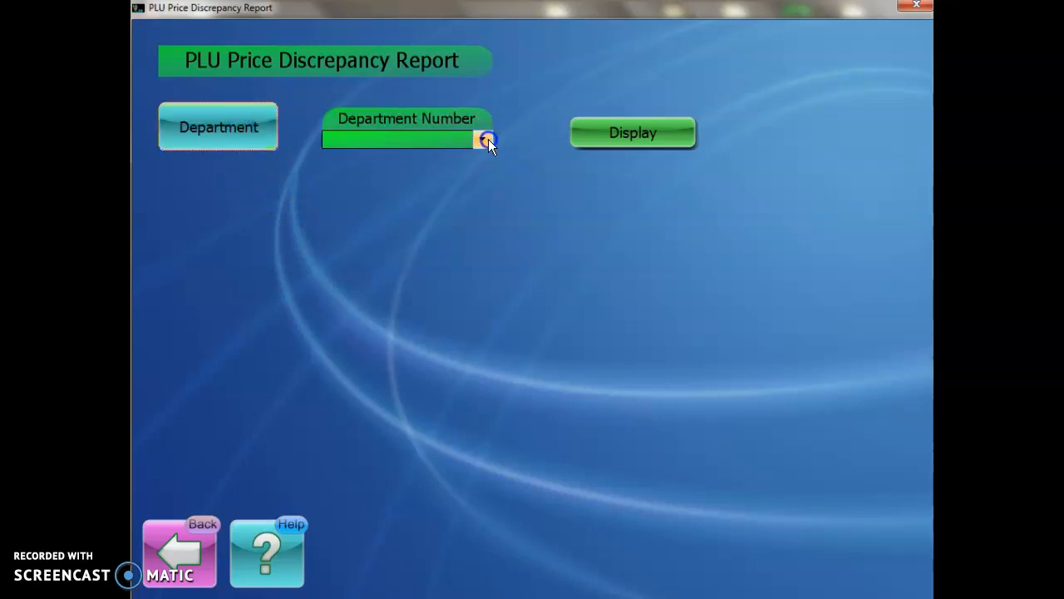
{"action": "left_click", "coordinate": [483, 140]}
{"action": "left_click", "coordinate": [387, 160]}
Step: Display the price discrepancy report, acknowledging the scale data errors, and return to the list of reports
{"action": "left_click", "coordinate": [612, 139]}
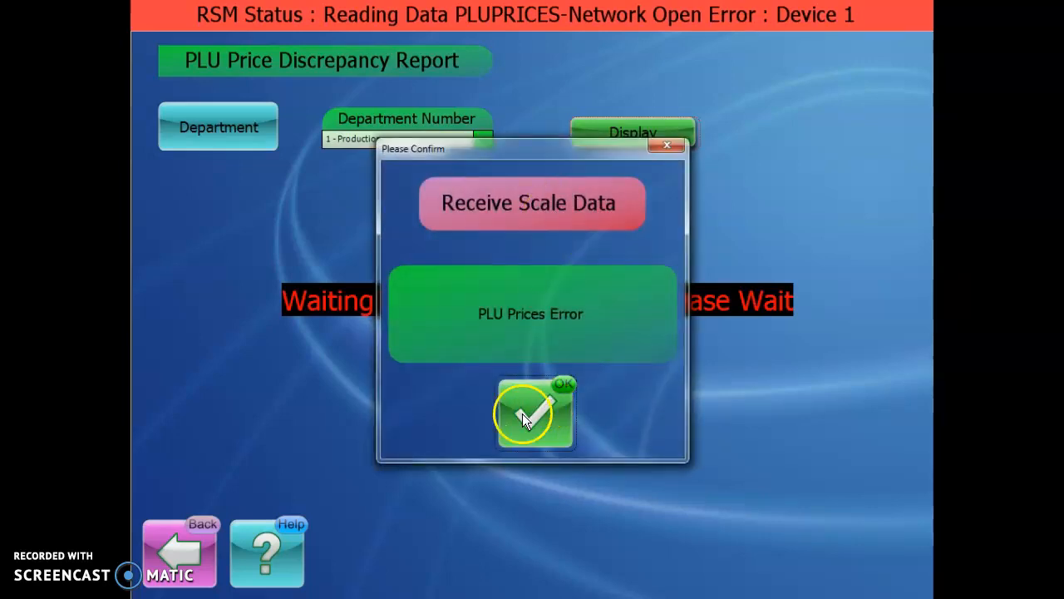
{"action": "left_click", "coordinate": [525, 415]}
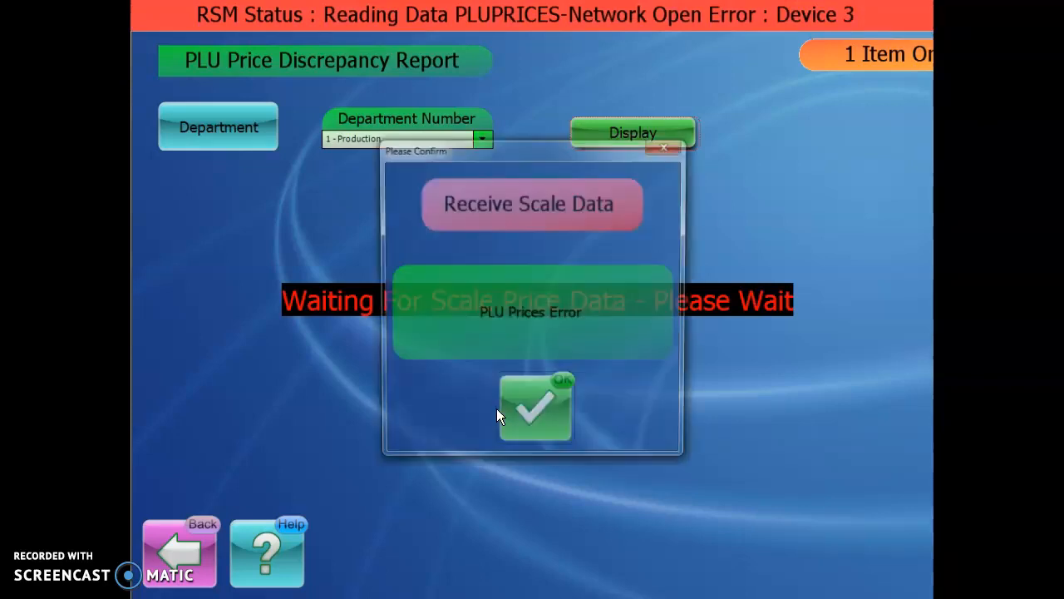
{"action": "left_click", "coordinate": [540, 408]}
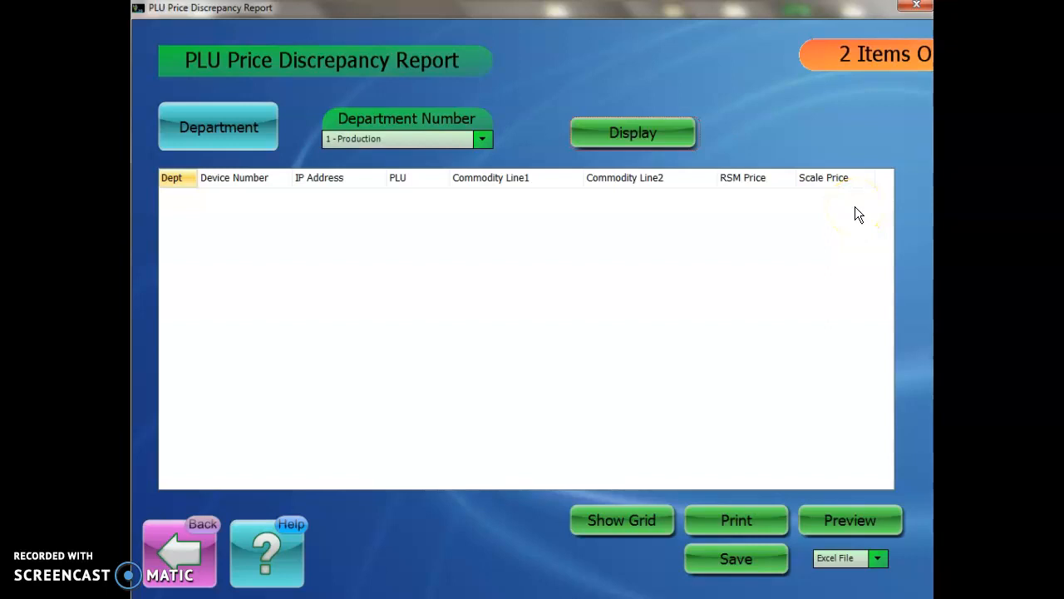
{"action": "left_click", "coordinate": [210, 528]}
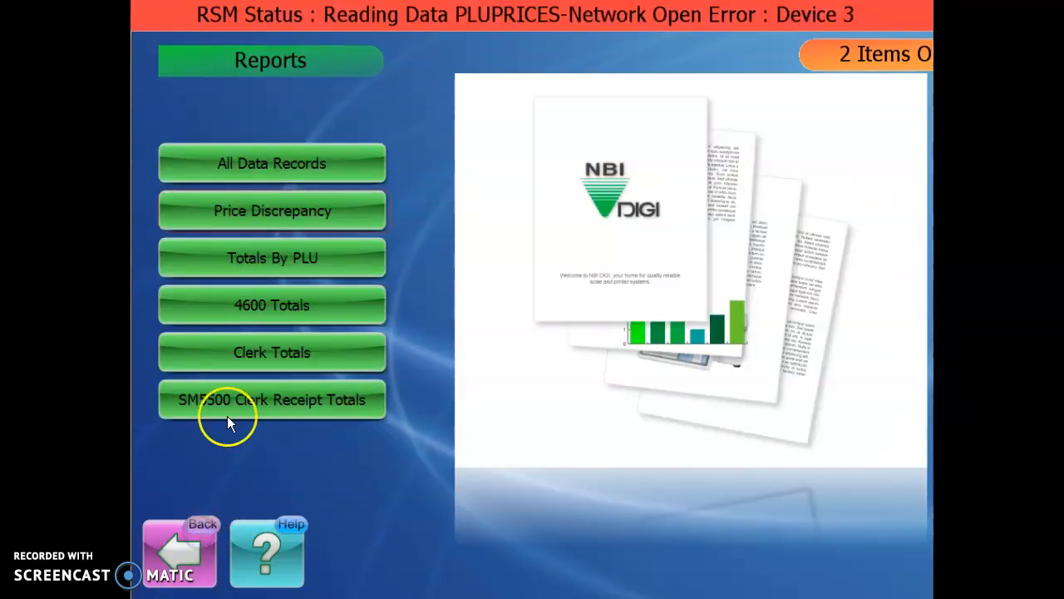
Step: Open the Totals By PLU report and set it to department 1 - Production with the Daily report type
{"action": "left_click", "coordinate": [330, 260]}
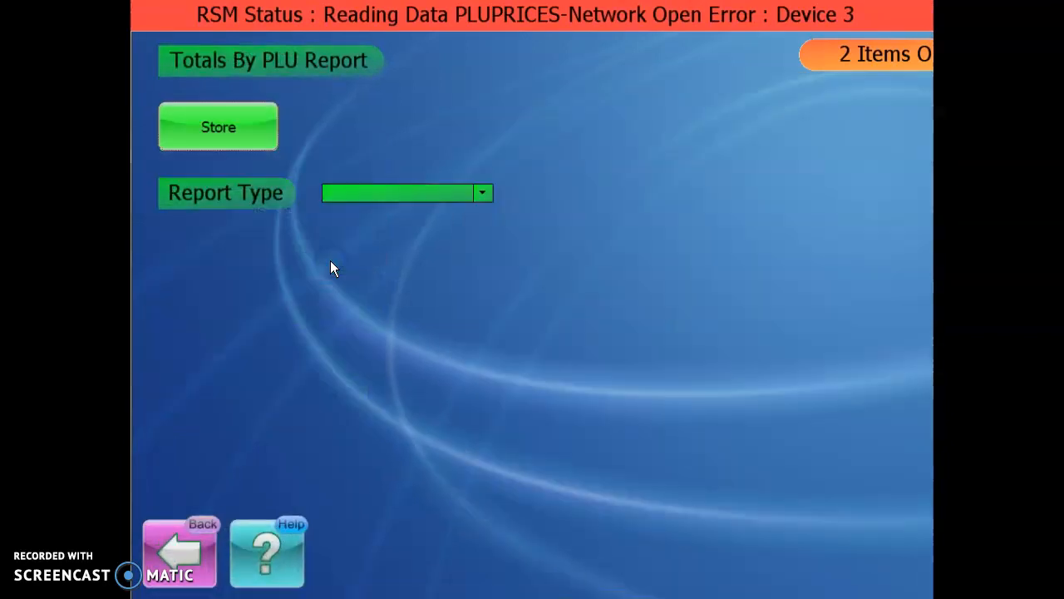
{"action": "left_click", "coordinate": [248, 135]}
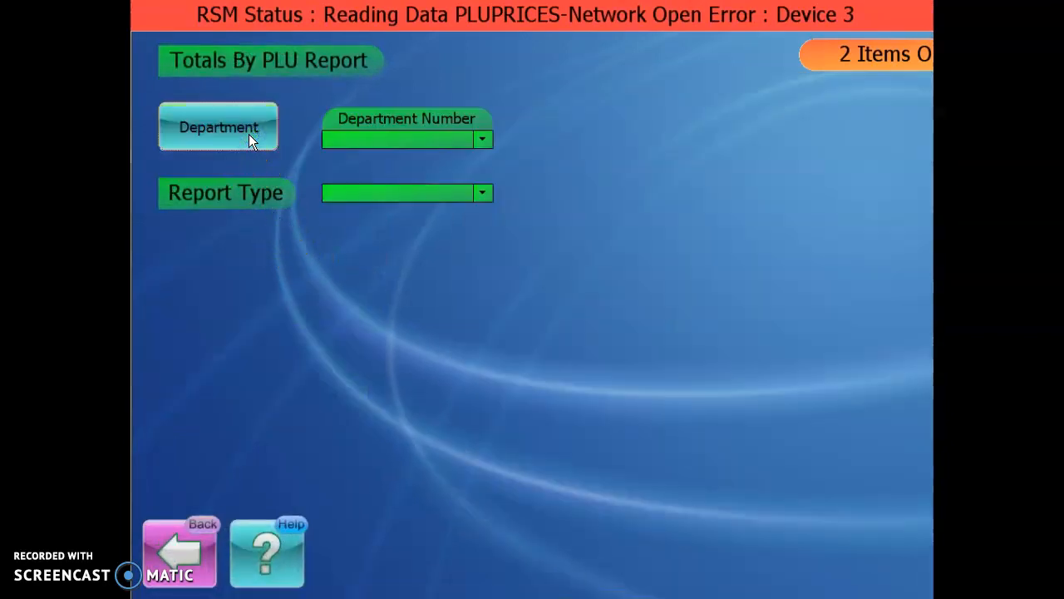
{"action": "left_click", "coordinate": [249, 135]}
{"action": "left_click", "coordinate": [248, 136]}
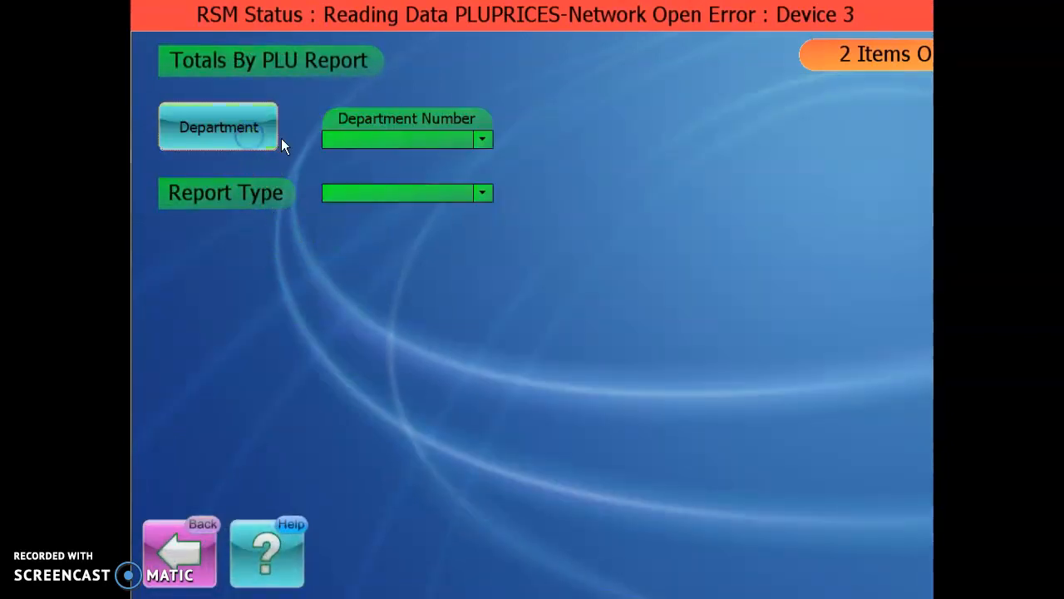
{"action": "left_click", "coordinate": [482, 139]}
{"action": "left_click", "coordinate": [392, 158]}
{"action": "left_click", "coordinate": [483, 192]}
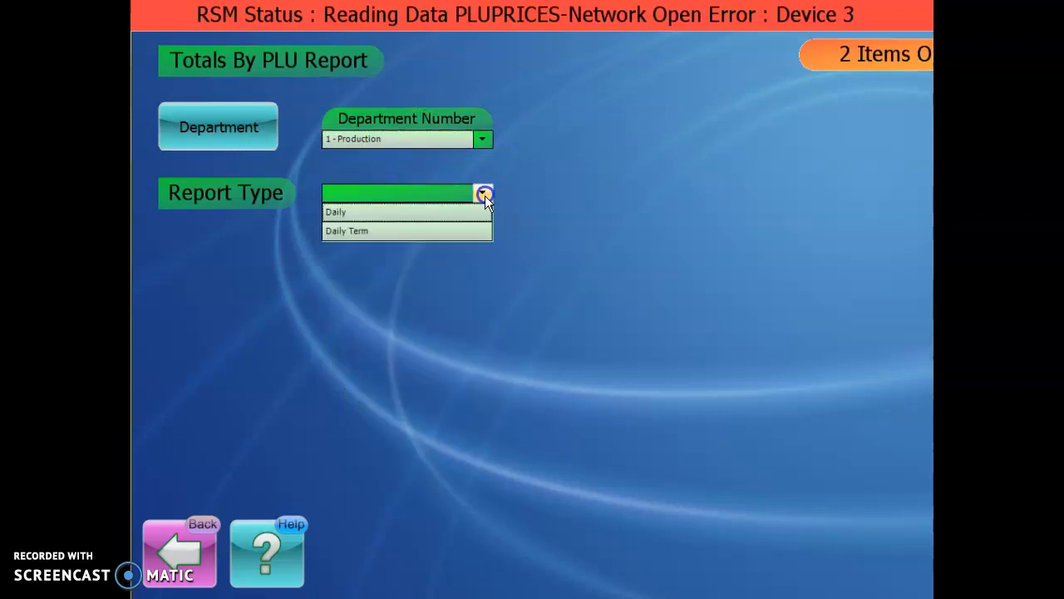
{"action": "left_click", "coordinate": [415, 212]}
Step: Display the daily PLU totals, acknowledging the scale data errors, and return to the list of reports
{"action": "left_click", "coordinate": [634, 200]}
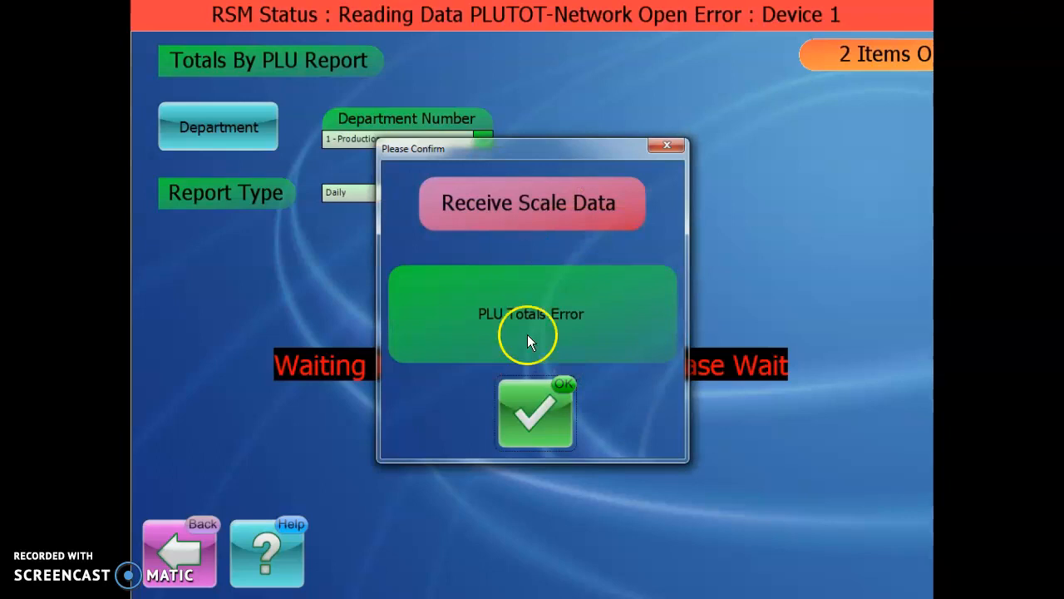
{"action": "left_click", "coordinate": [564, 408]}
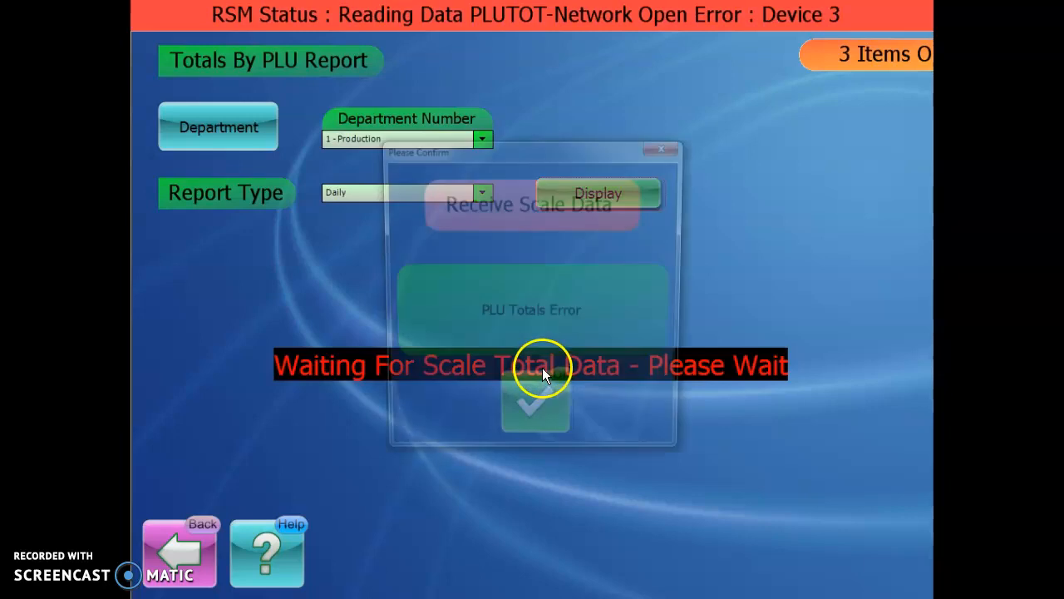
{"action": "left_click", "coordinate": [532, 408]}
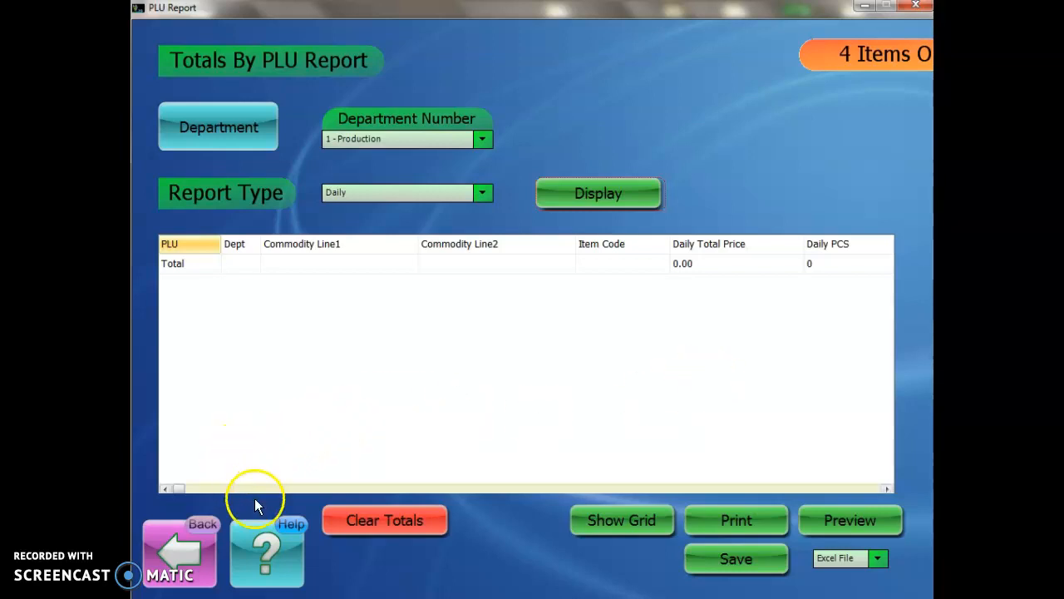
{"action": "left_click", "coordinate": [176, 534]}
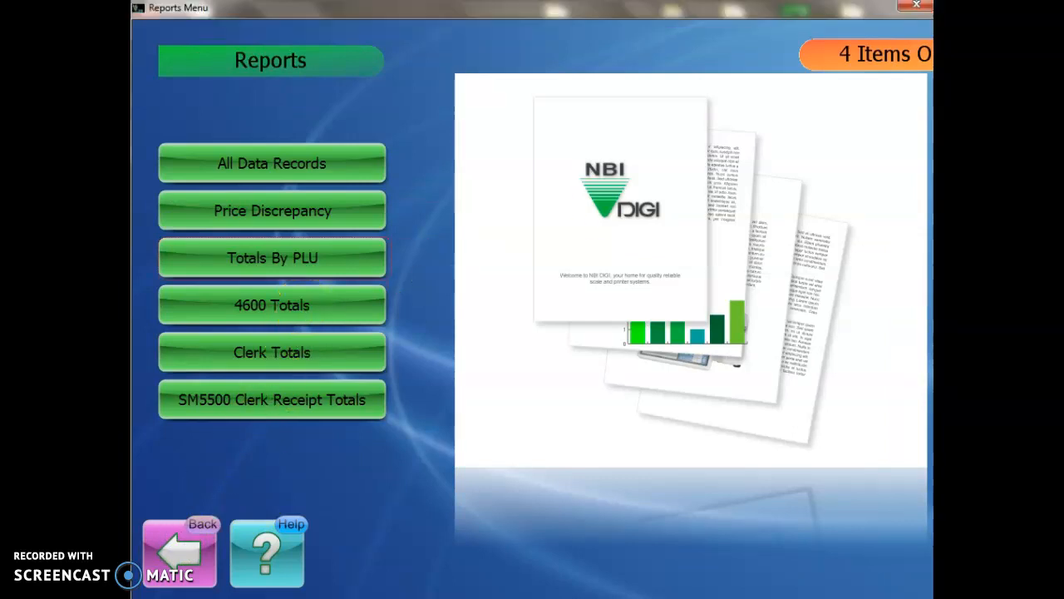
Step: Open the 4600 Totals report, view its department-level option, and return to the list of reports
{"action": "left_click", "coordinate": [332, 303]}
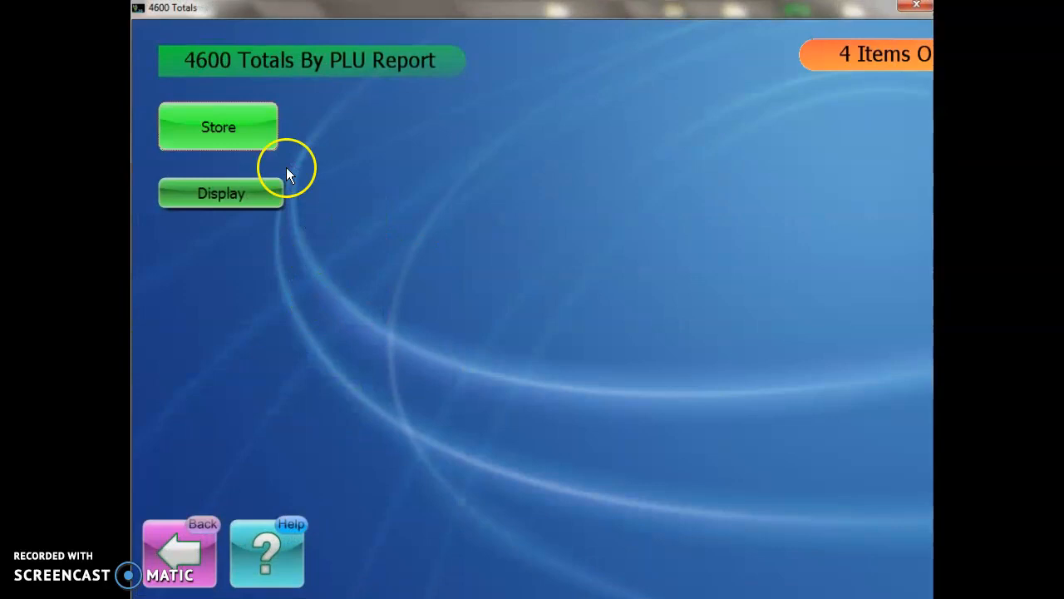
{"action": "left_click", "coordinate": [265, 140]}
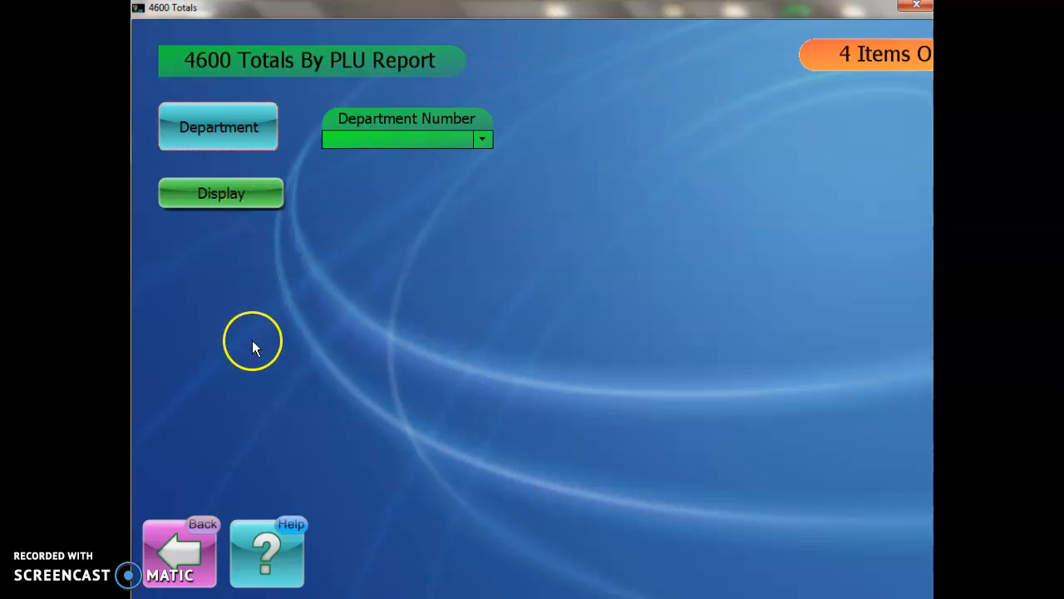
{"action": "left_click", "coordinate": [202, 534]}
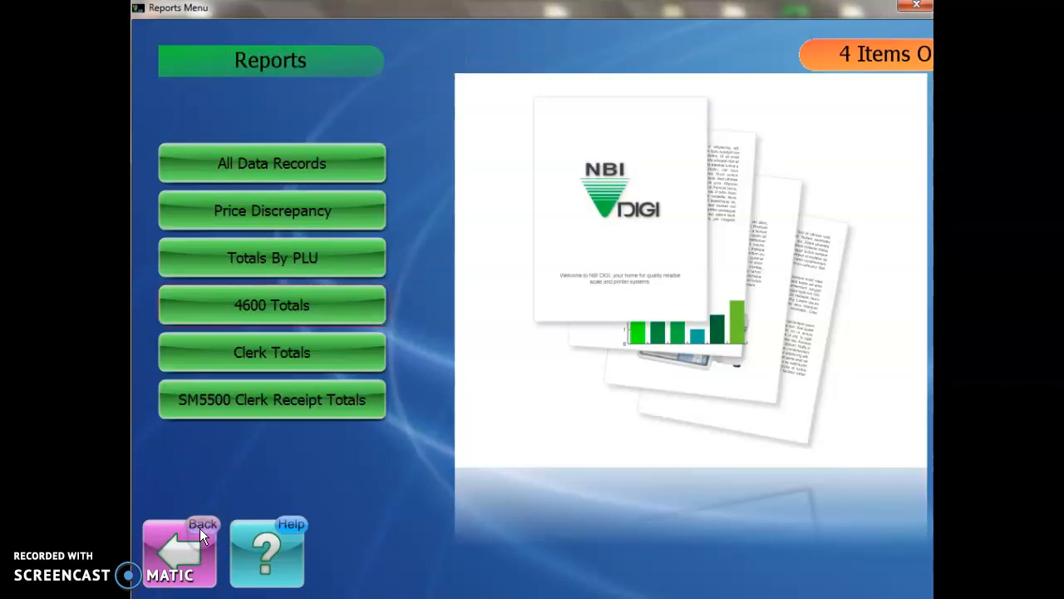